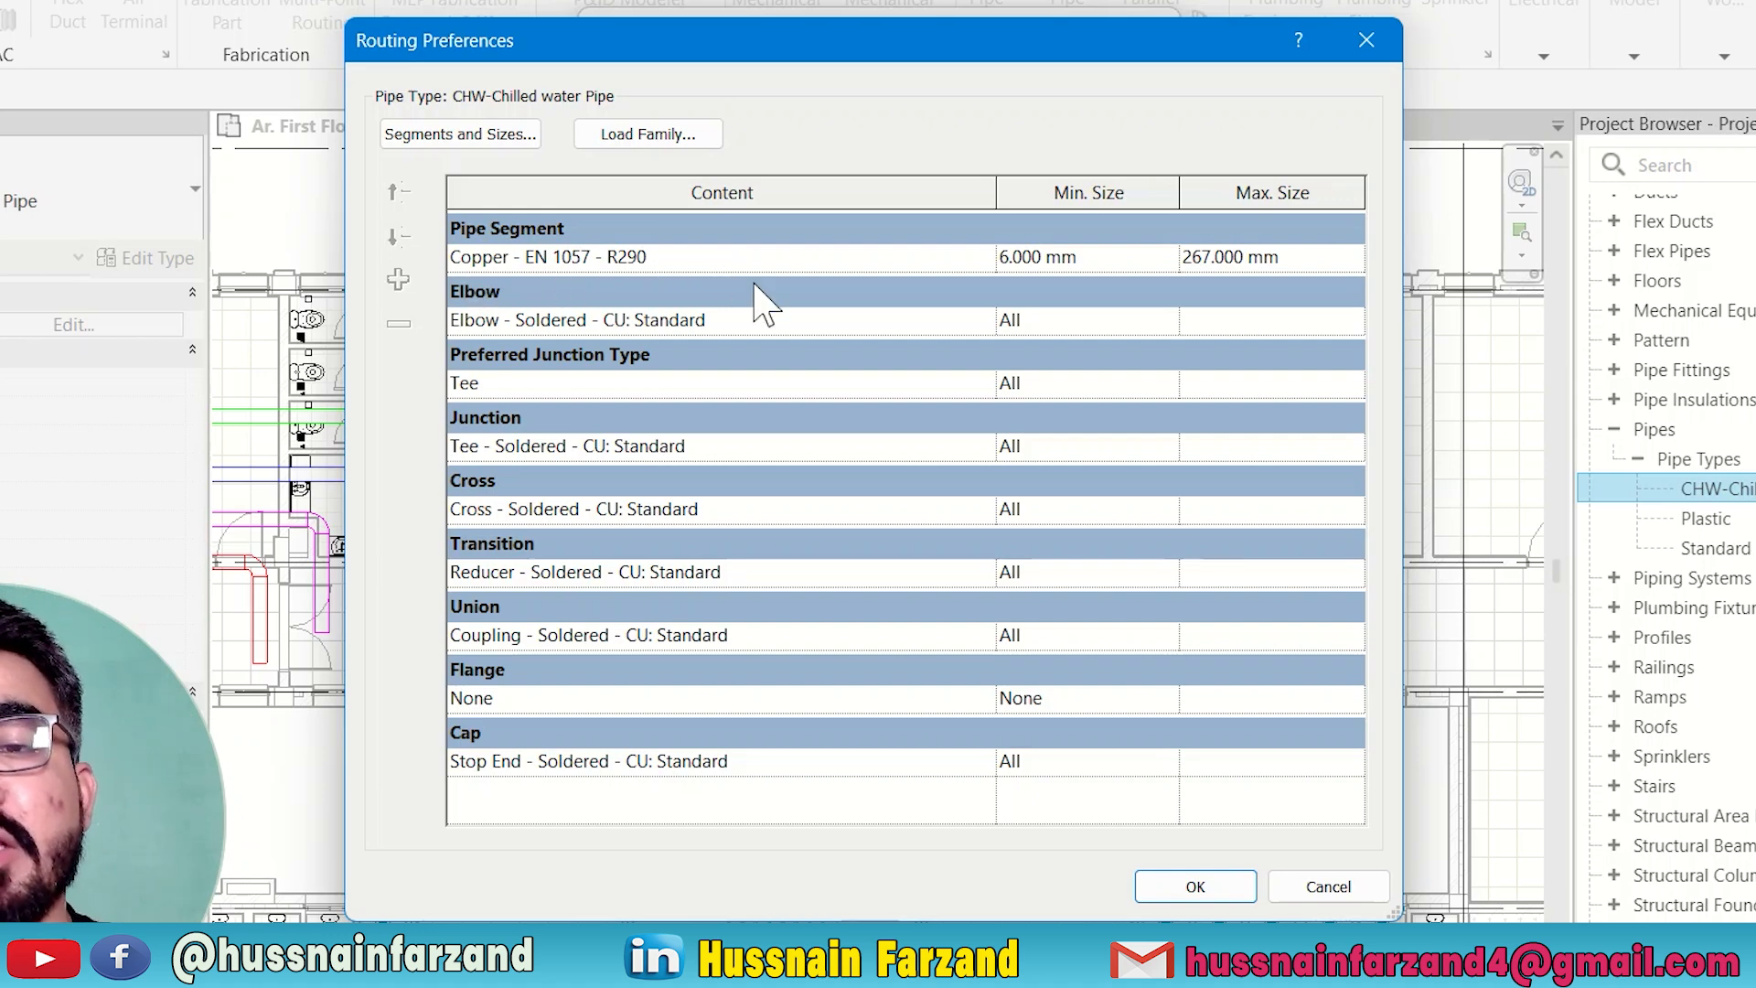
Check which preferred junction types are available for the CHW-Chilled water Pipe routing preferences.
left_click(605, 374)
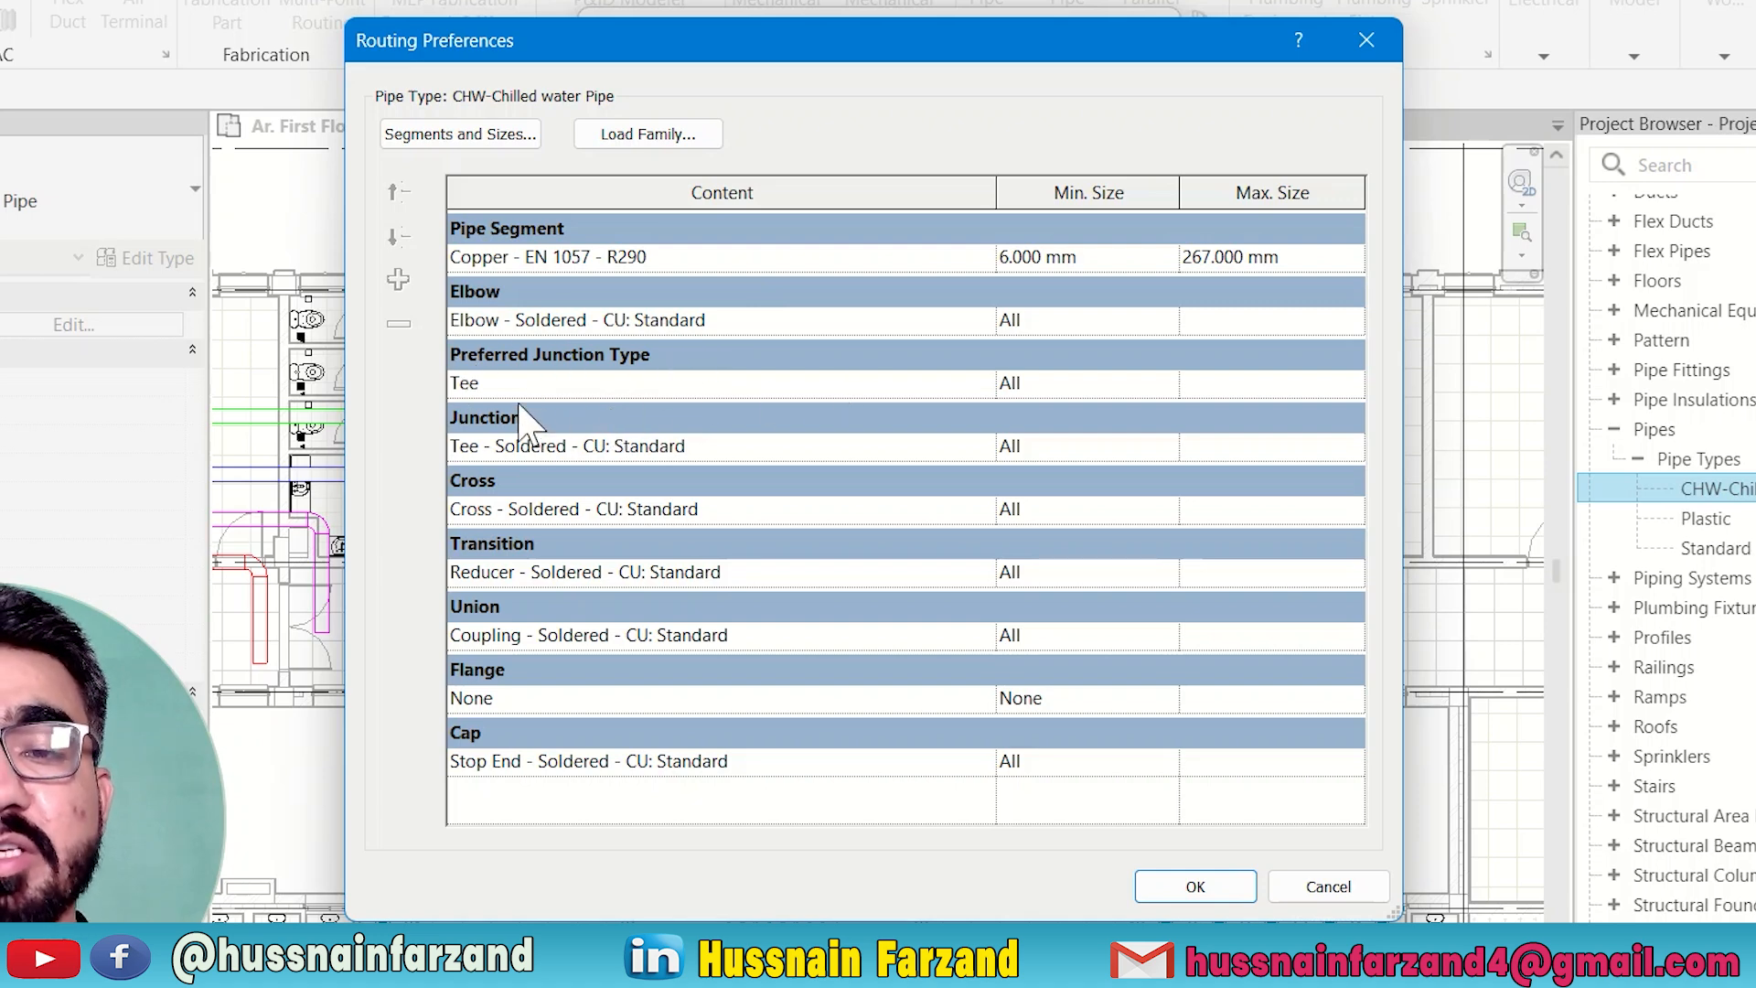
left_click(540, 384)
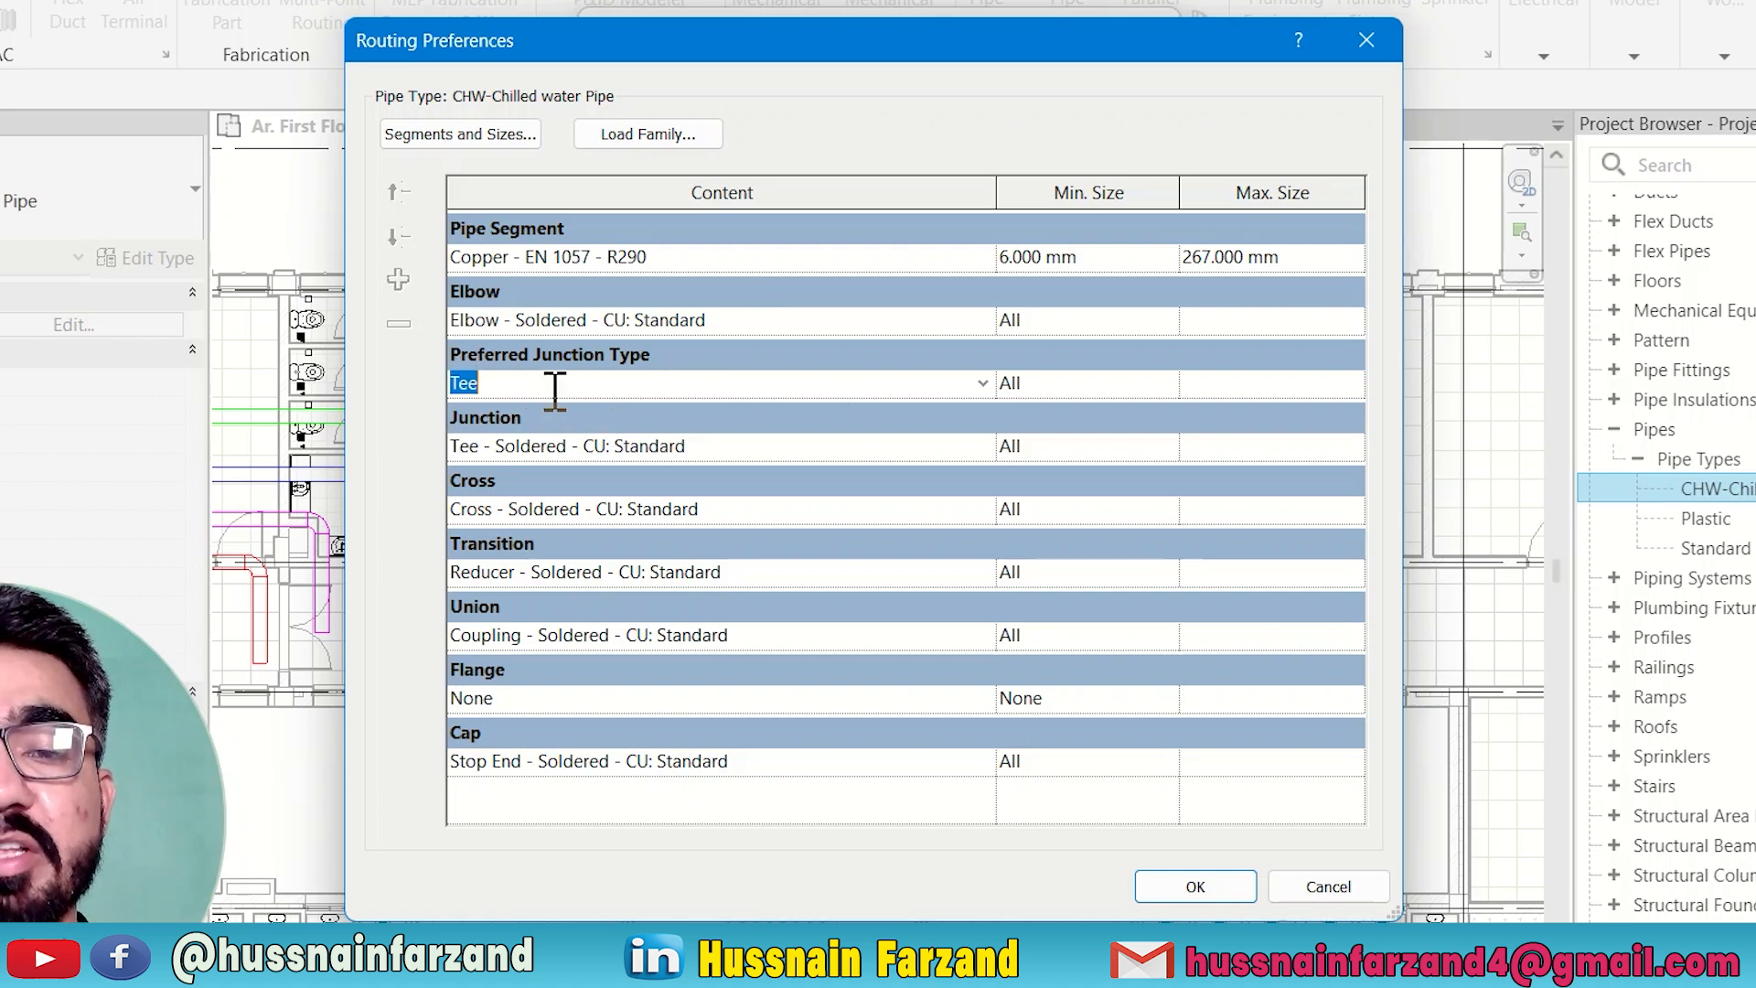
left_click(984, 383)
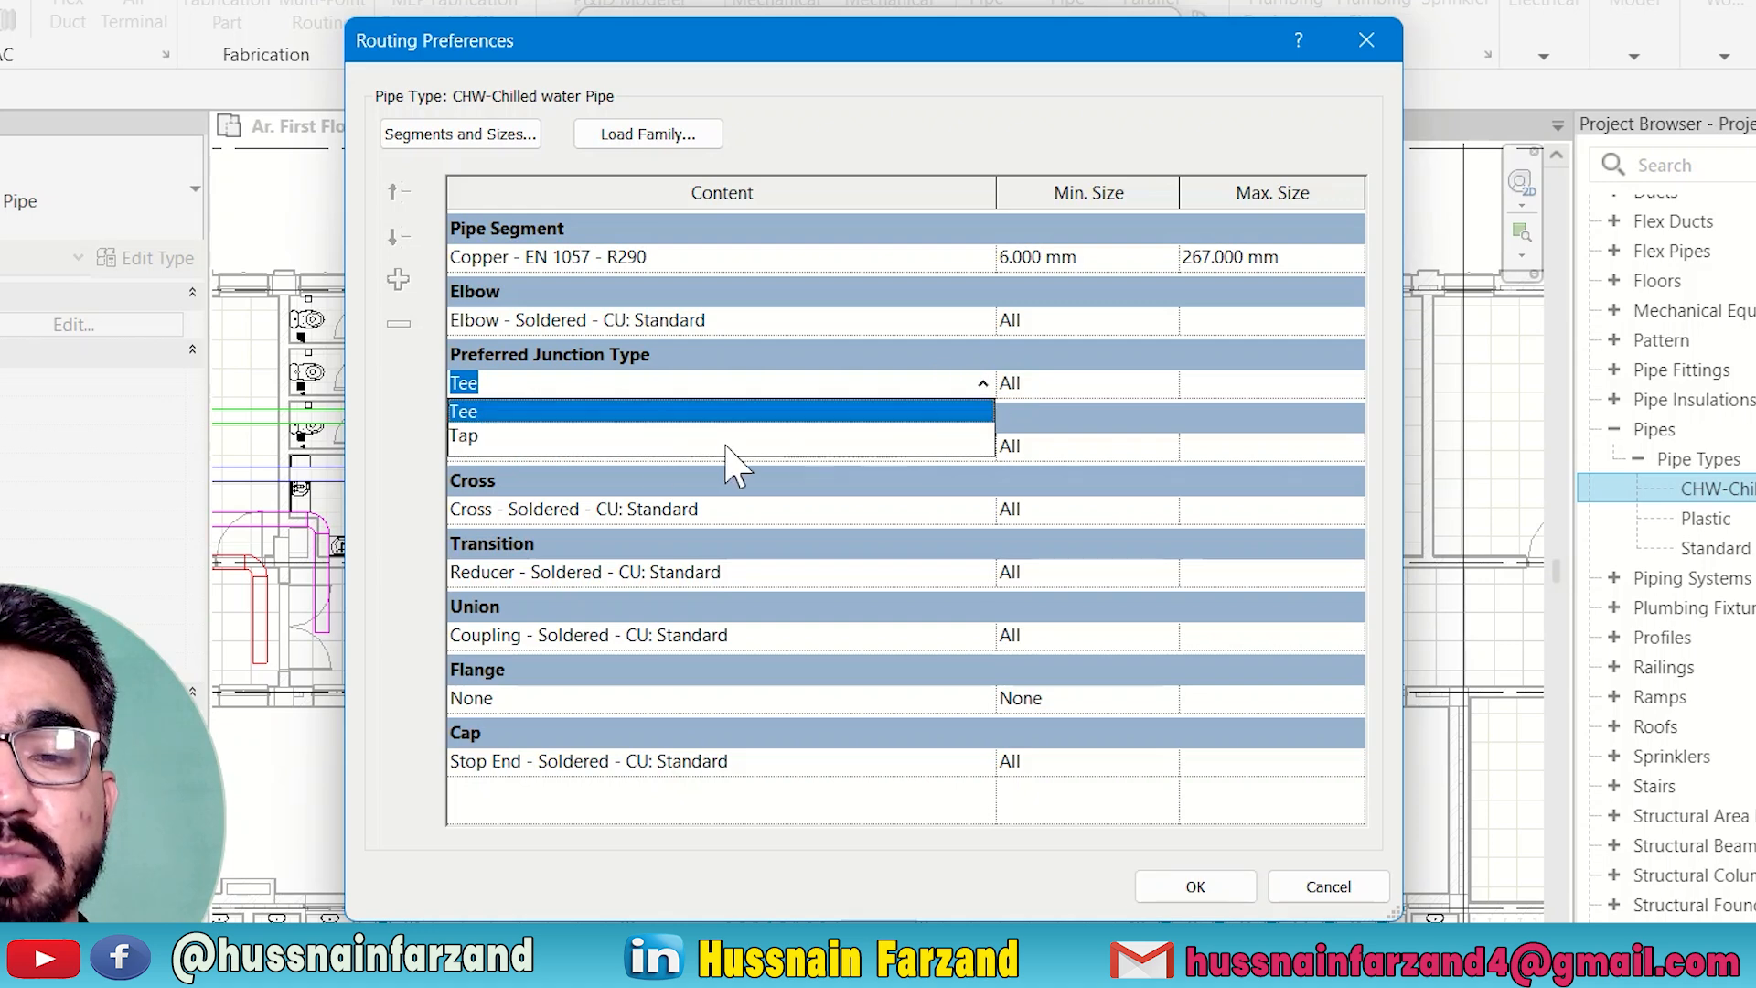
left_click(423, 454)
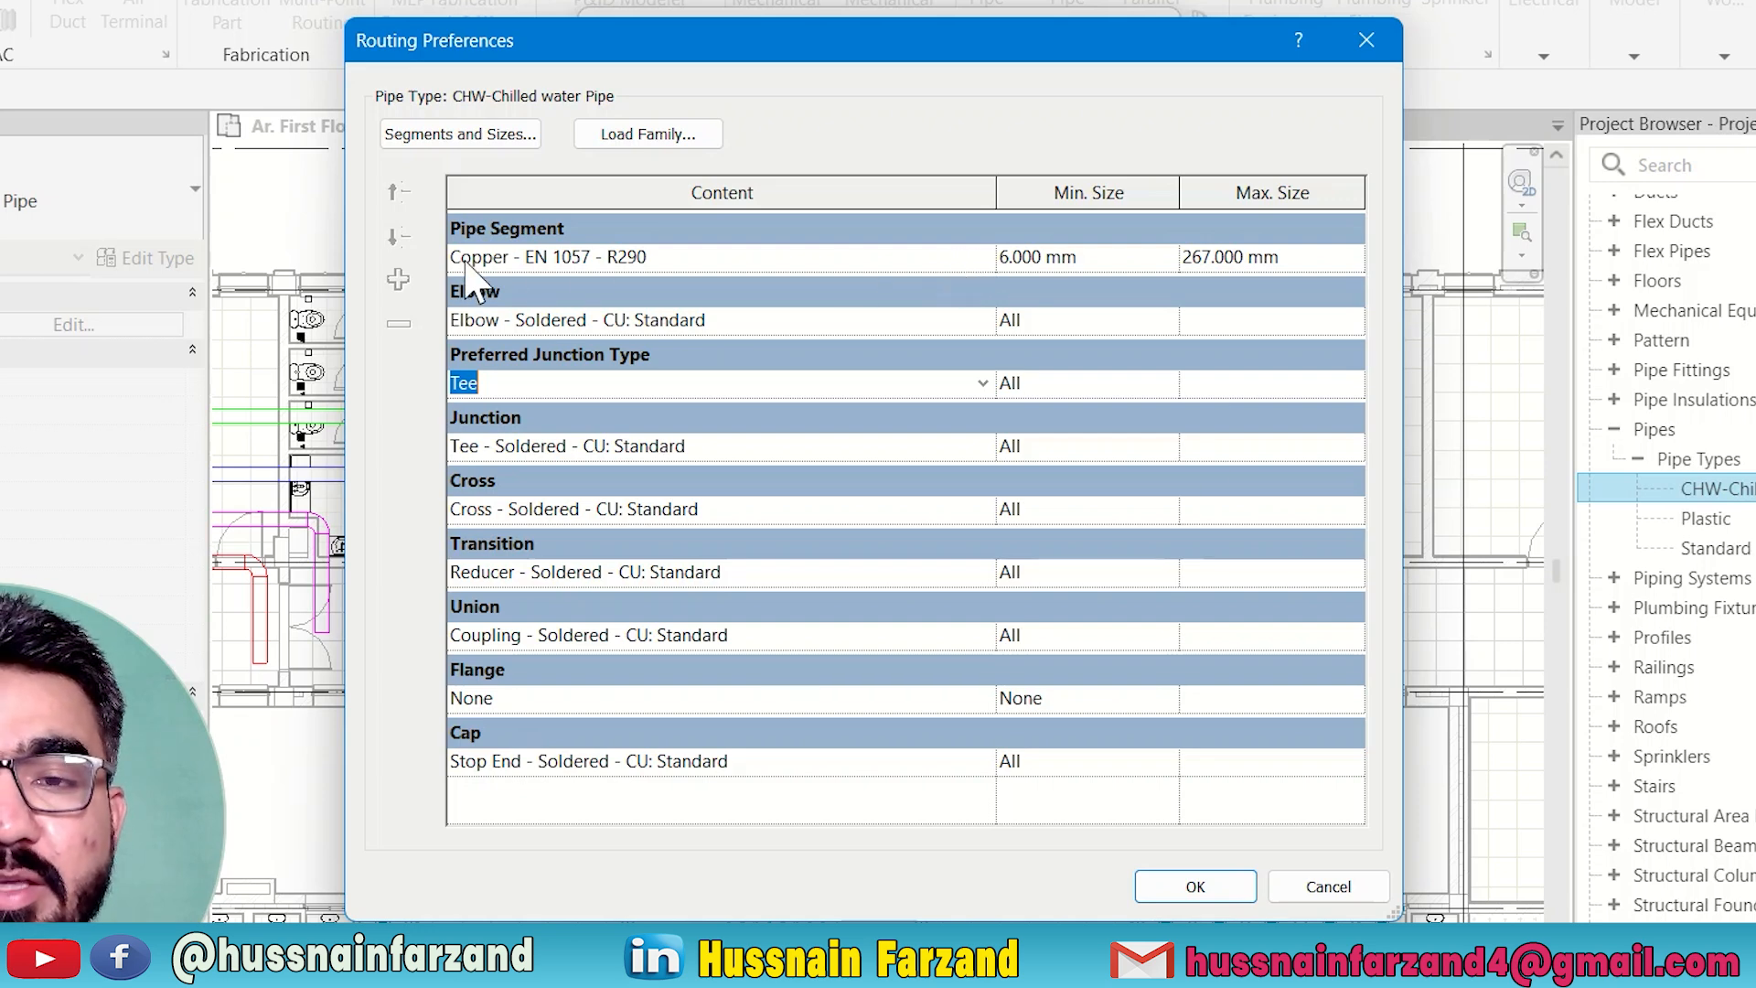
Review the available pipe segments and the maximum size options of the Copper - EN 1057 - R290 segment.
left_click(981, 257)
left_click(982, 257)
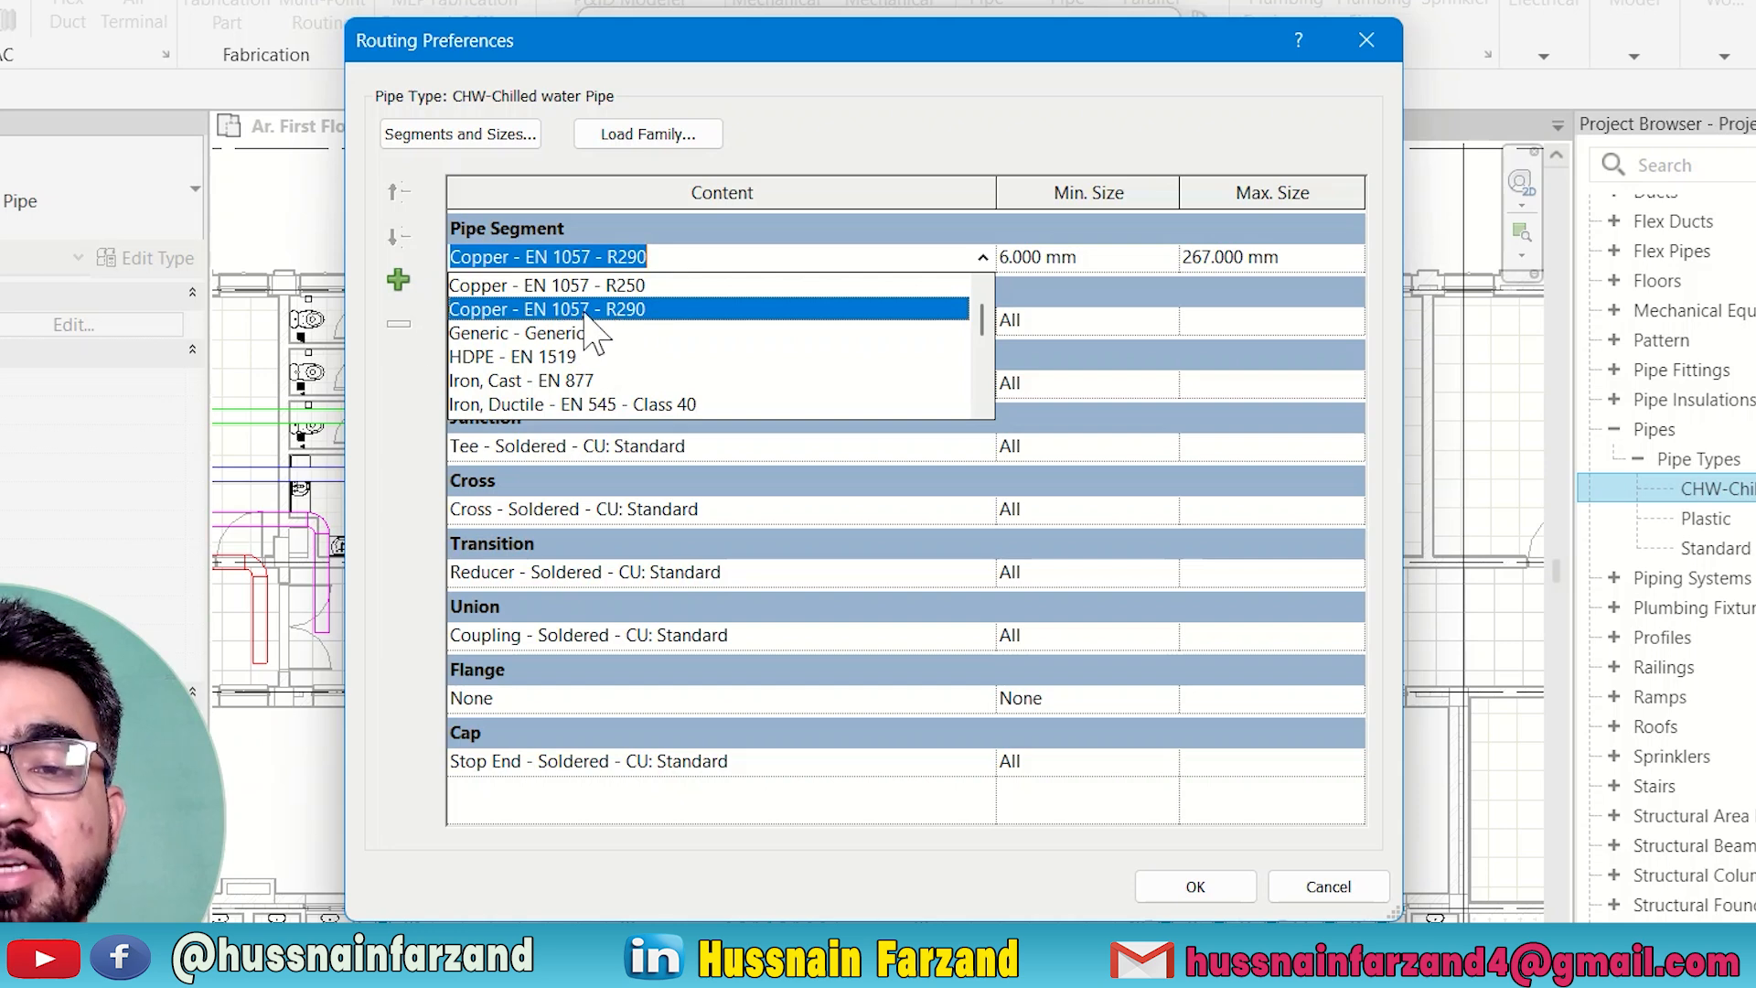
left_click(450, 311)
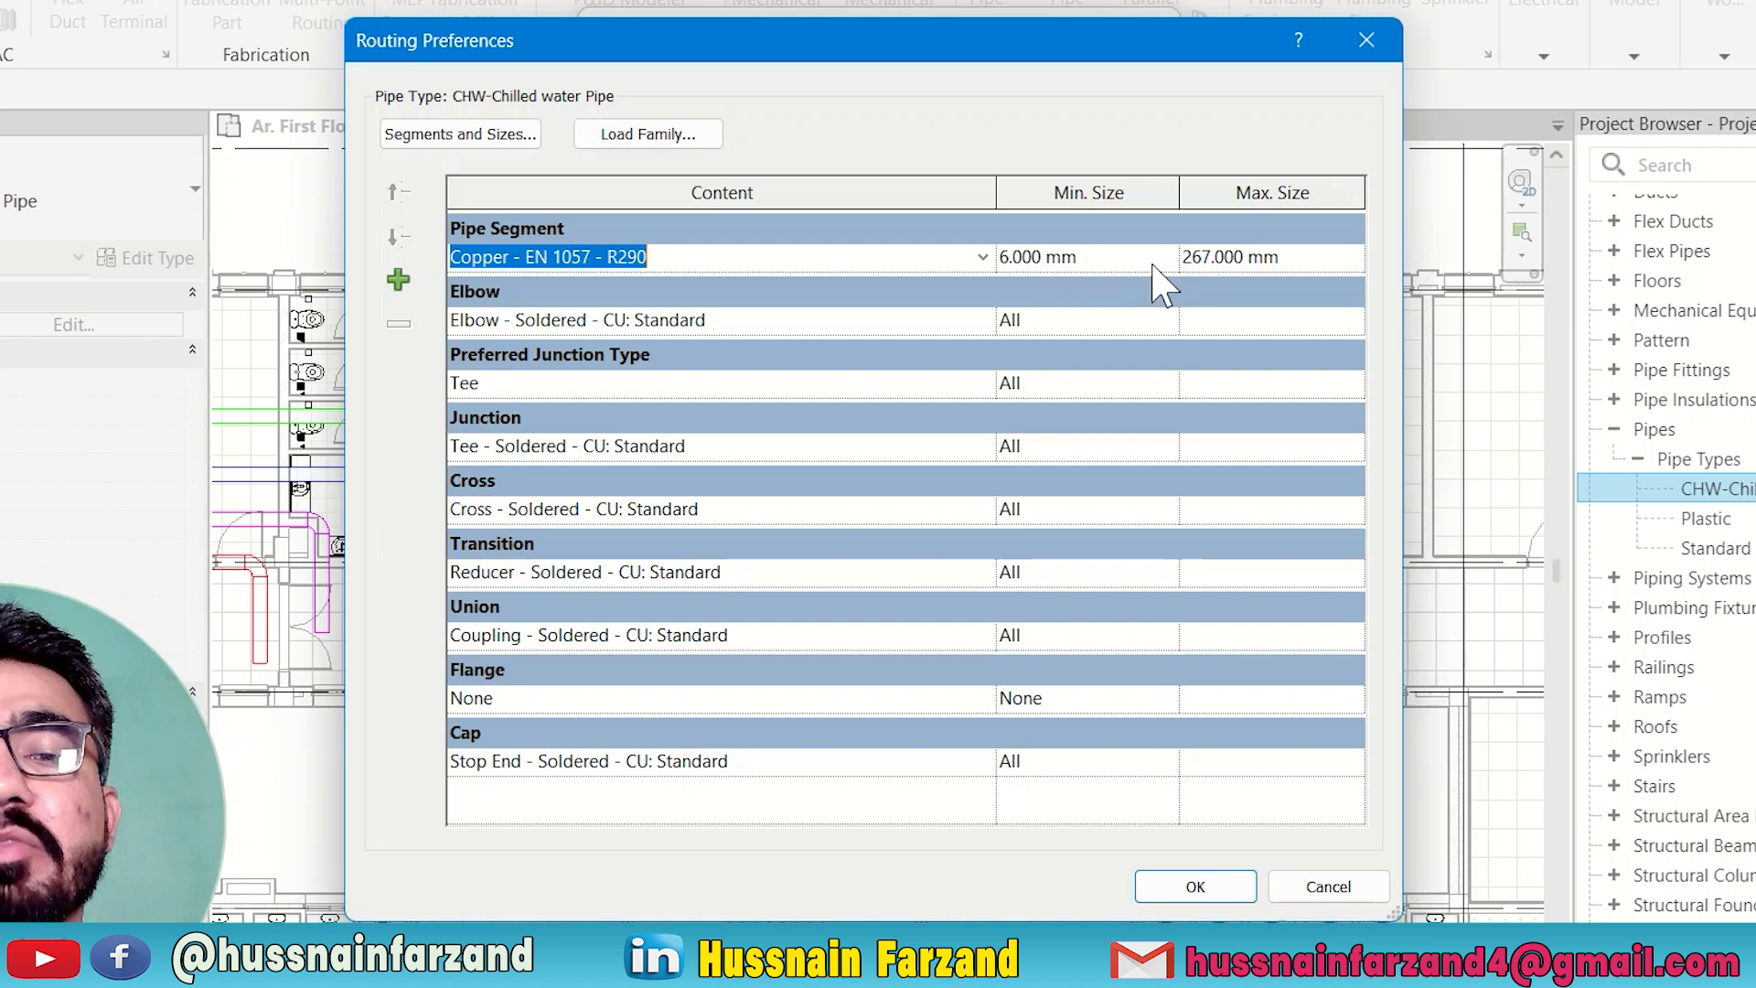
left_click(1336, 260)
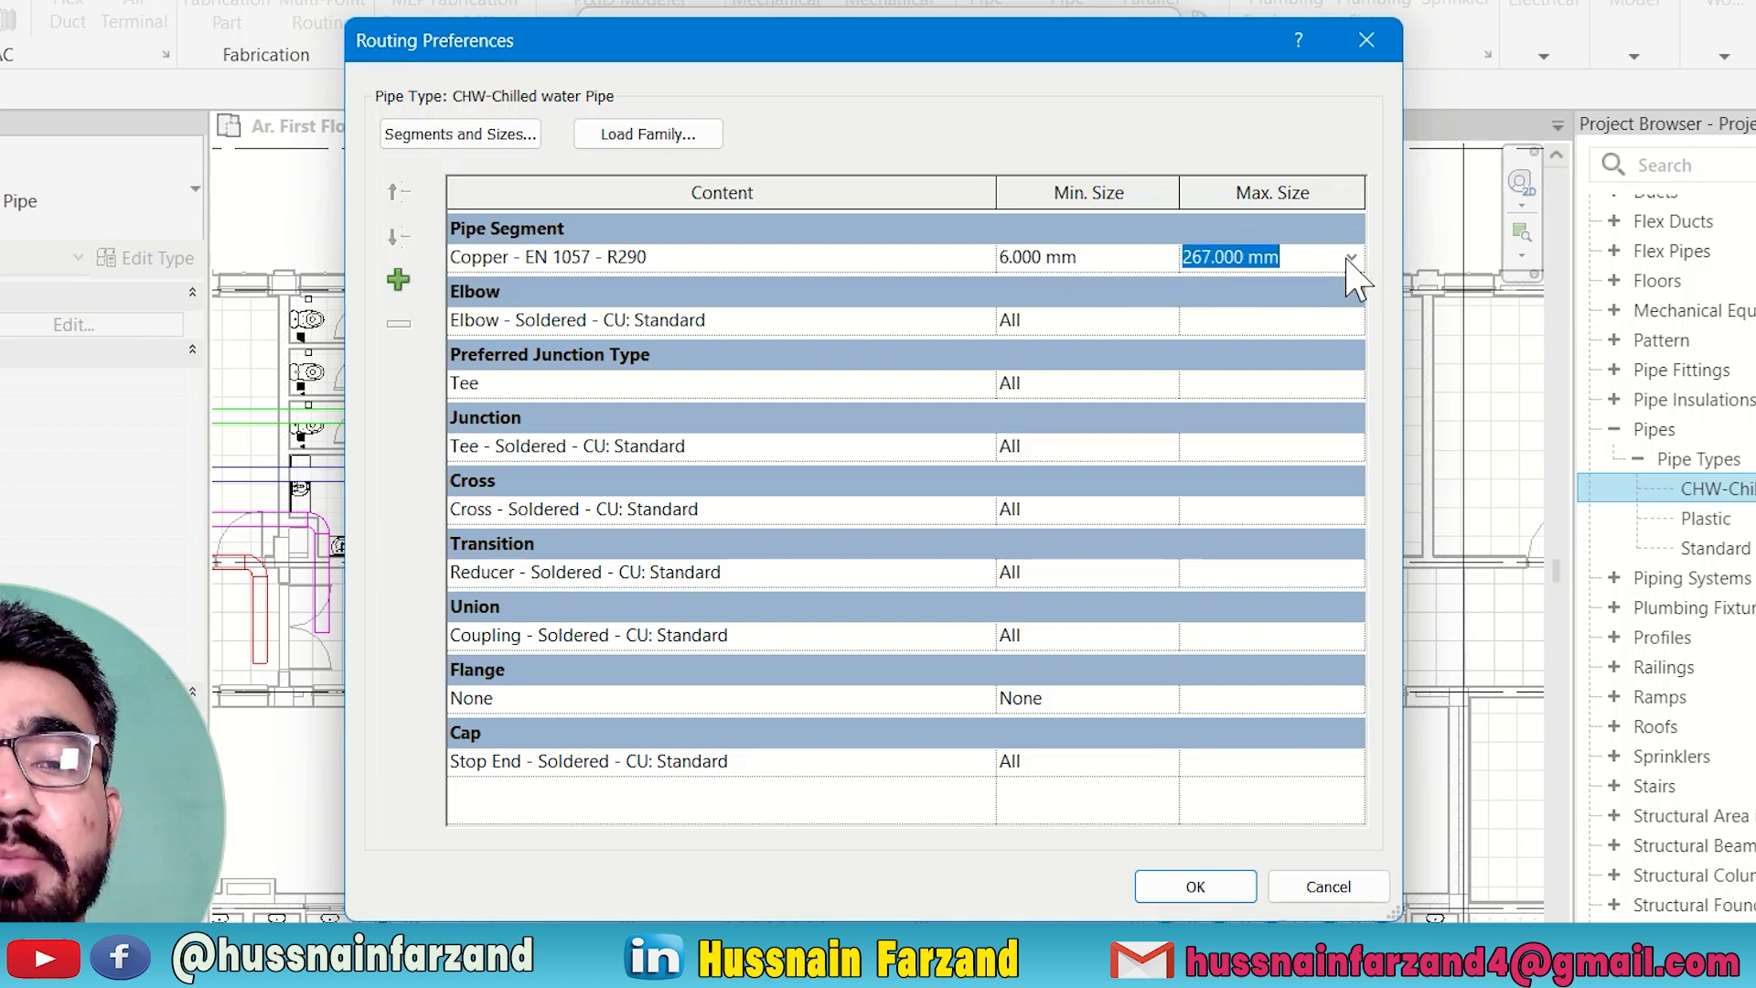
left_click(1352, 260)
scroll(1272, 407, "up", 1)
scroll(1272, 407, "down", 1)
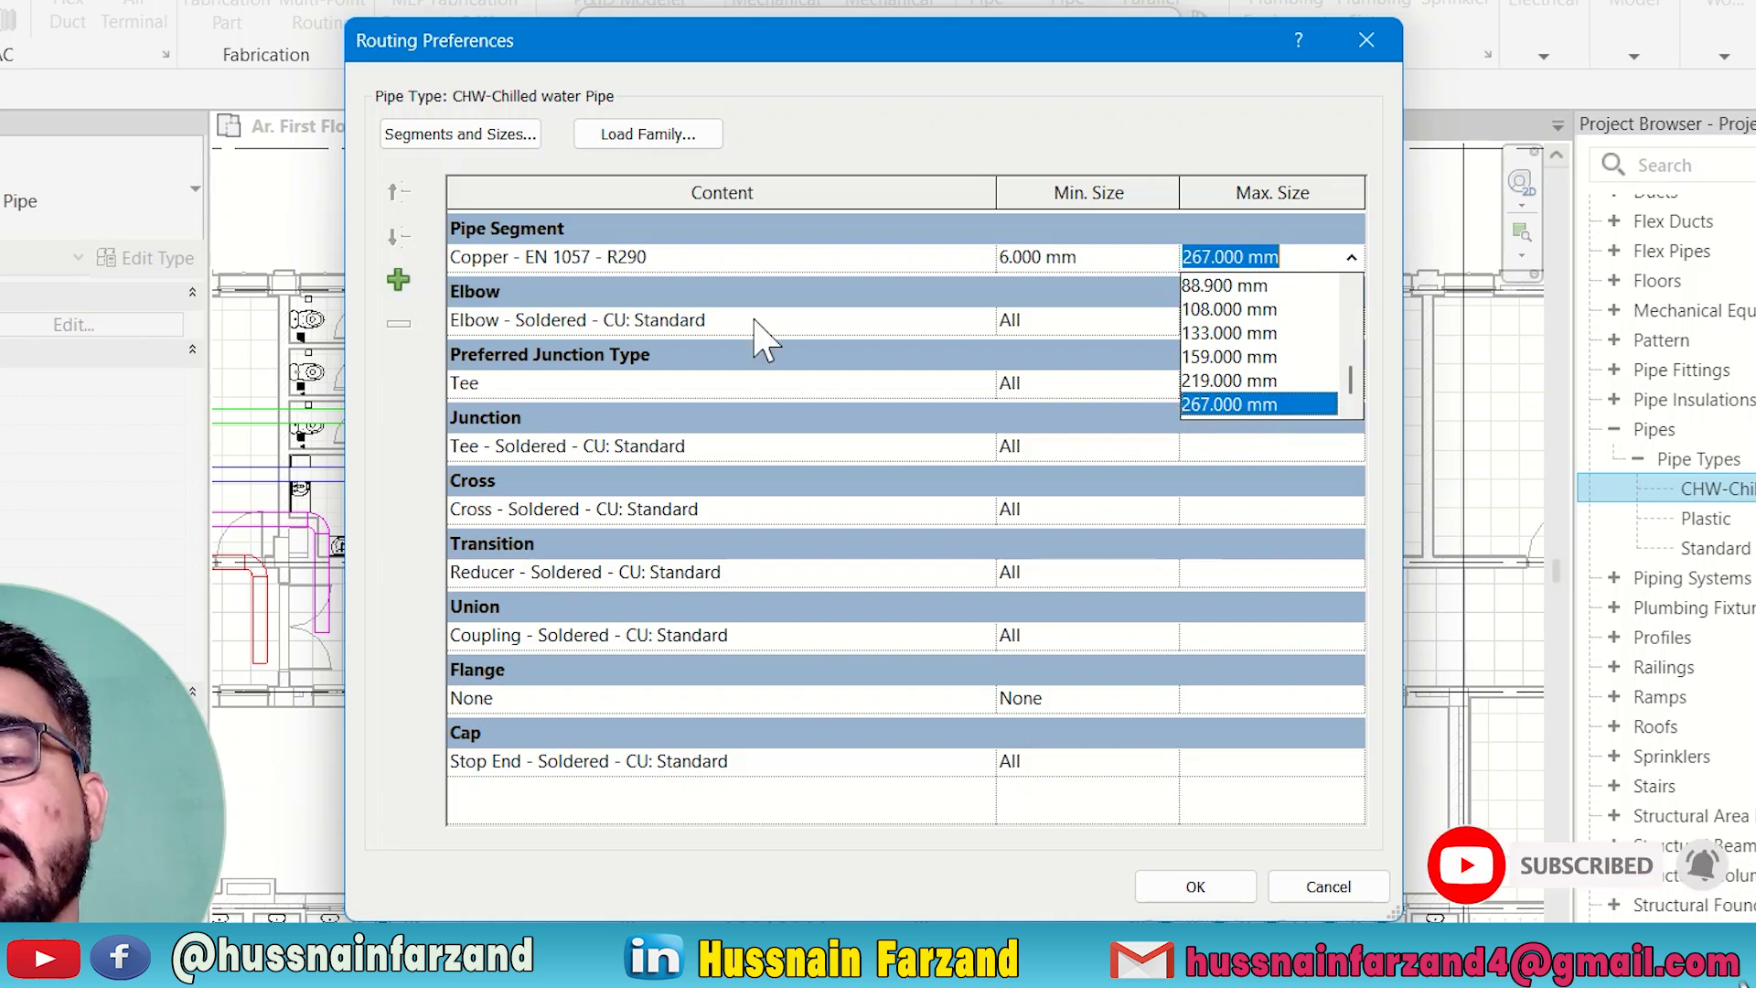
Set the pipe segment to HDPE - EN 1519 and review its maximum size options.
left_click(651, 266)
left_click(946, 261)
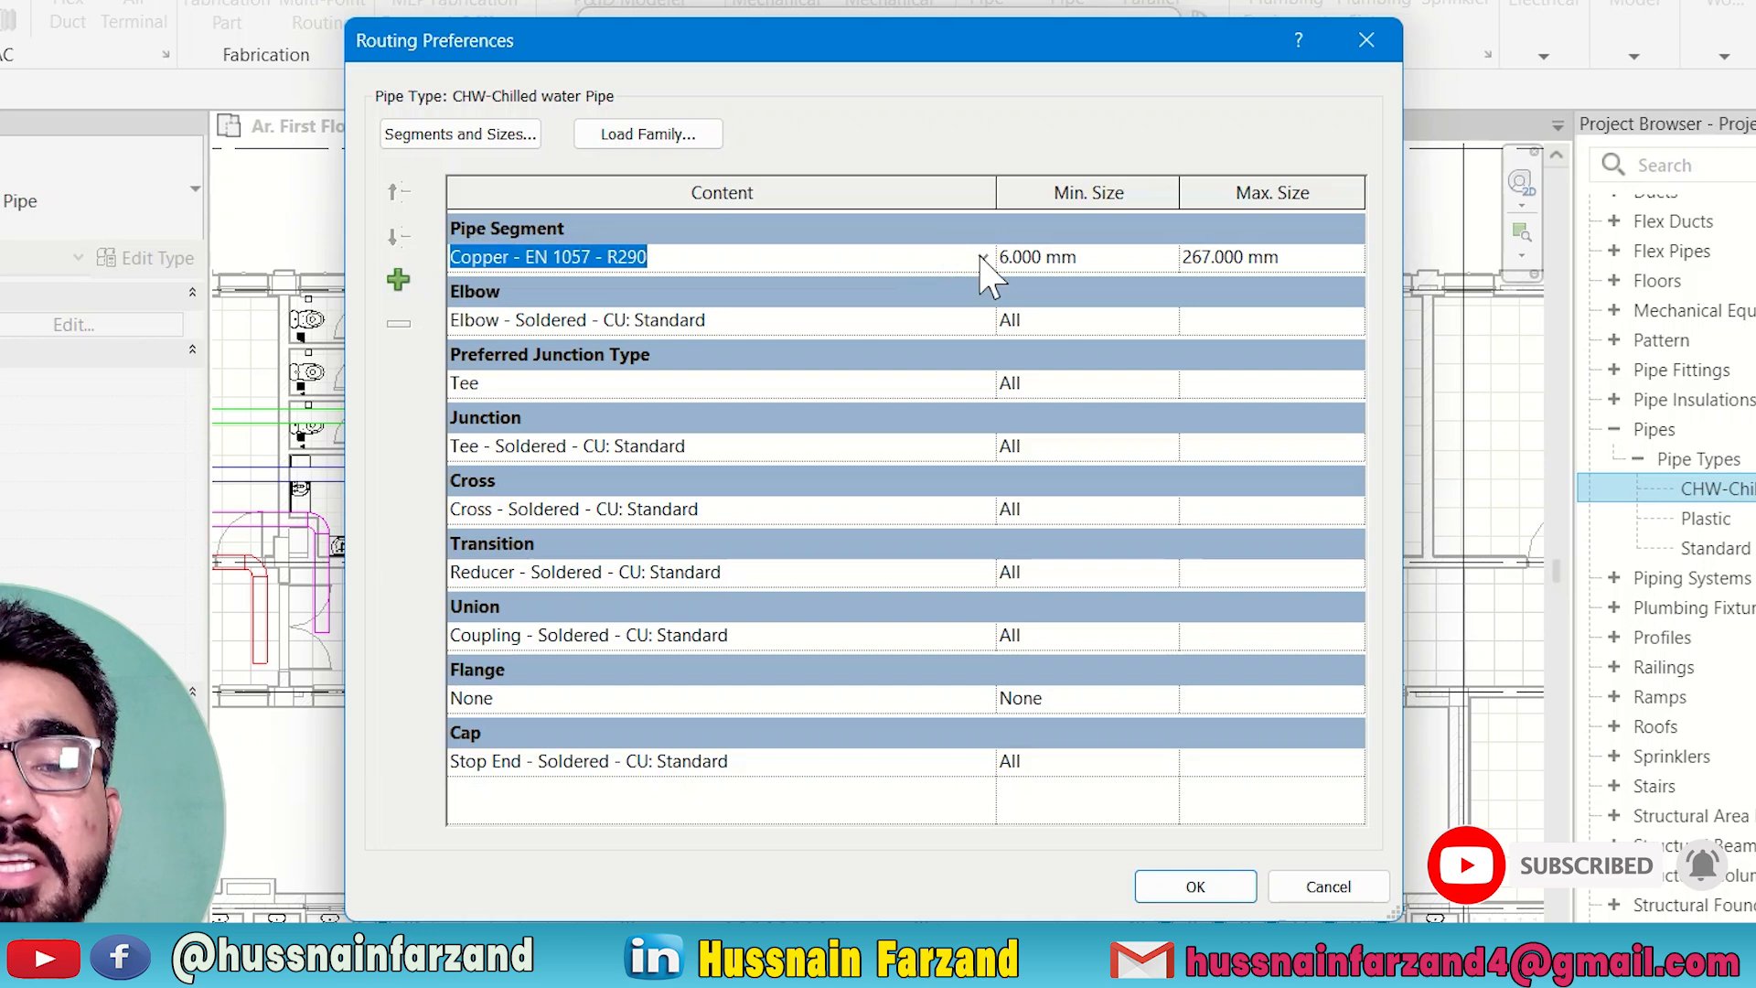
left_click(982, 257)
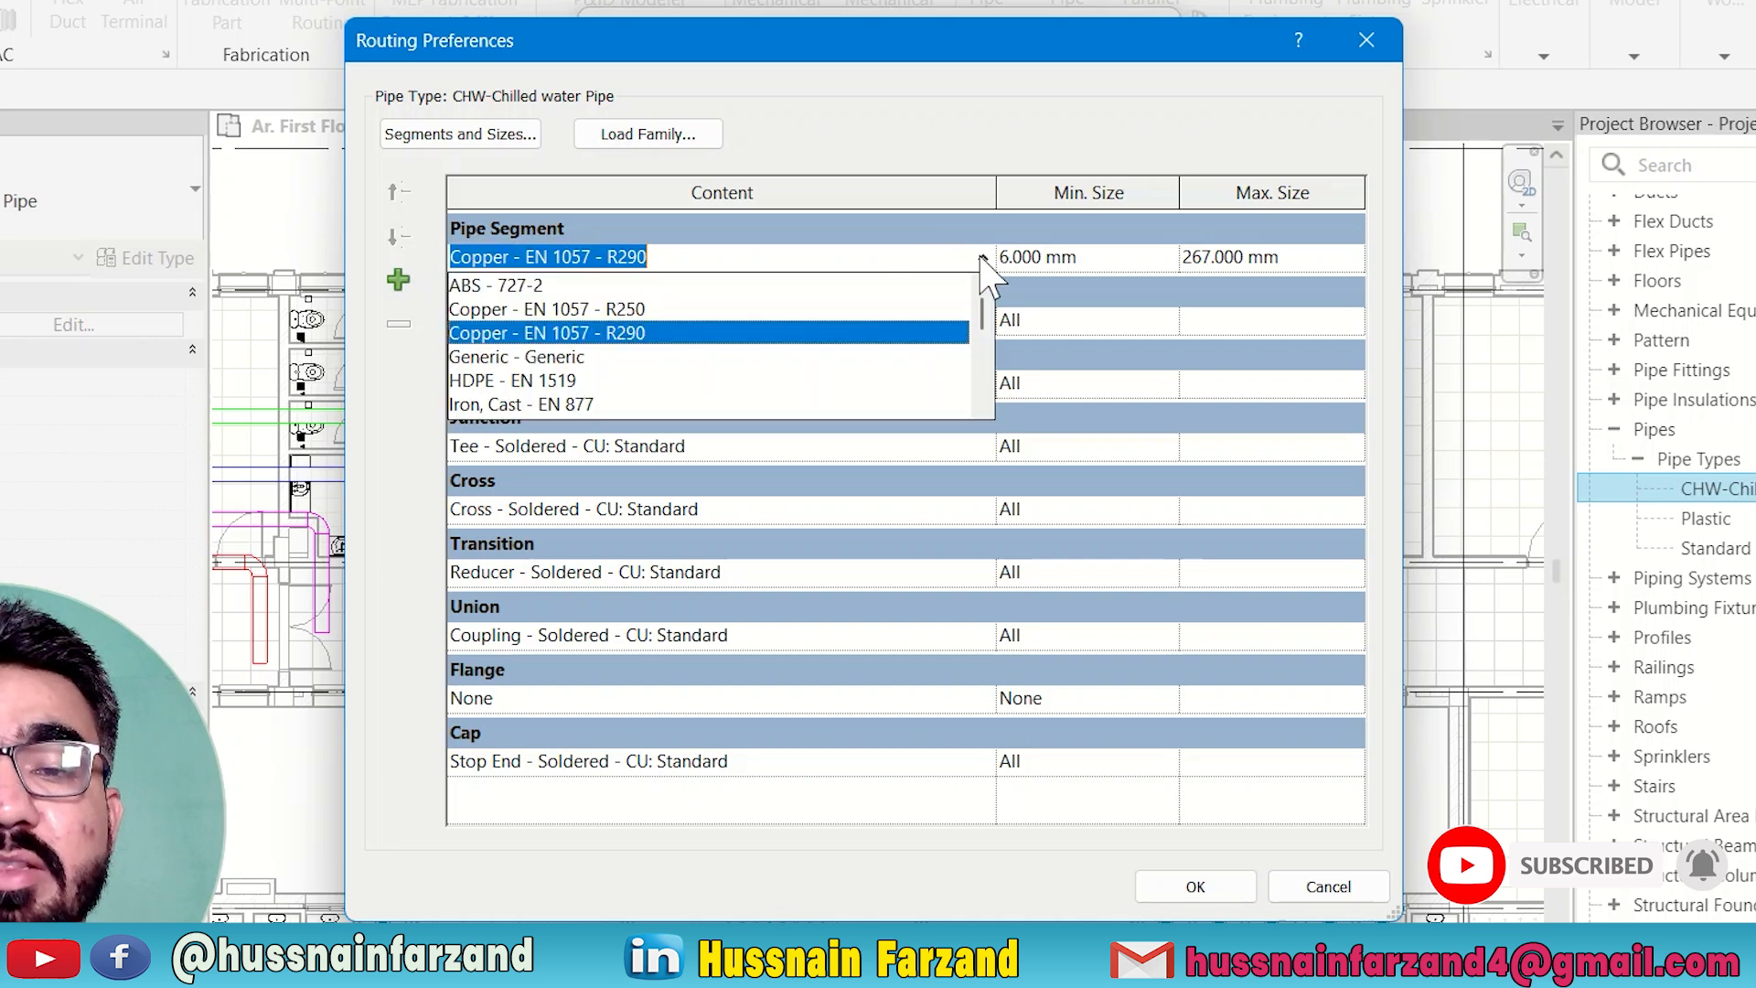
left_click(474, 380)
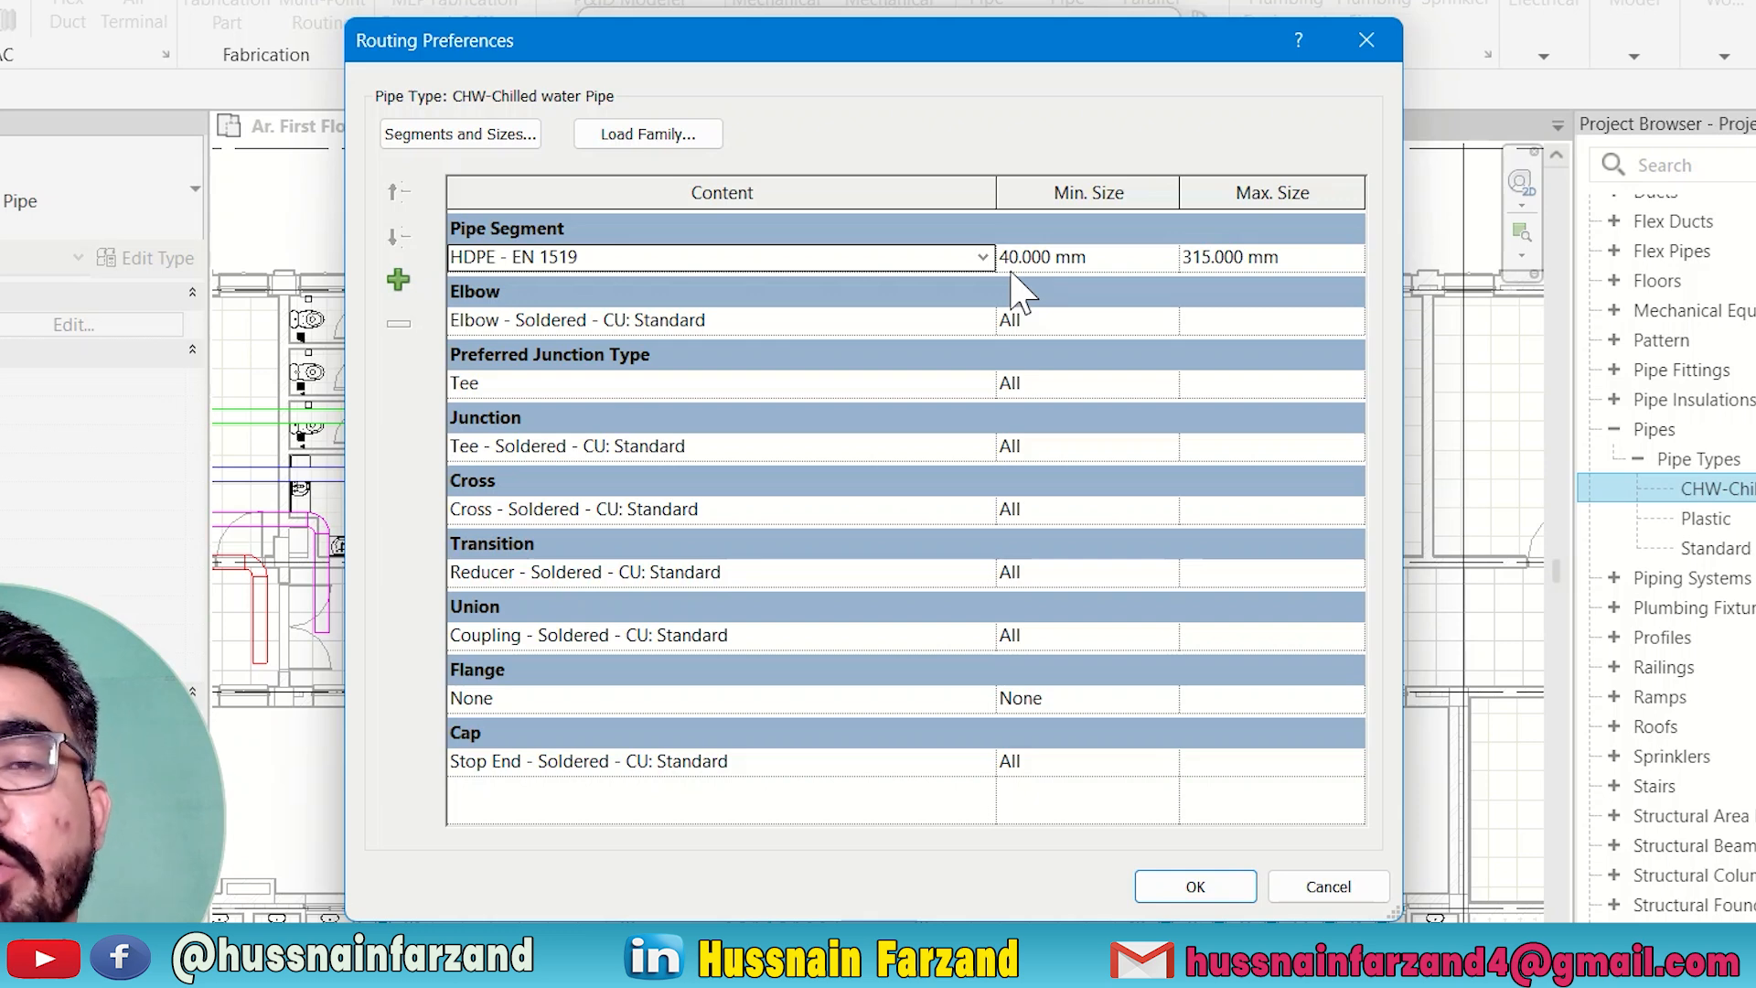
left_click(1347, 261)
left_click(1351, 257)
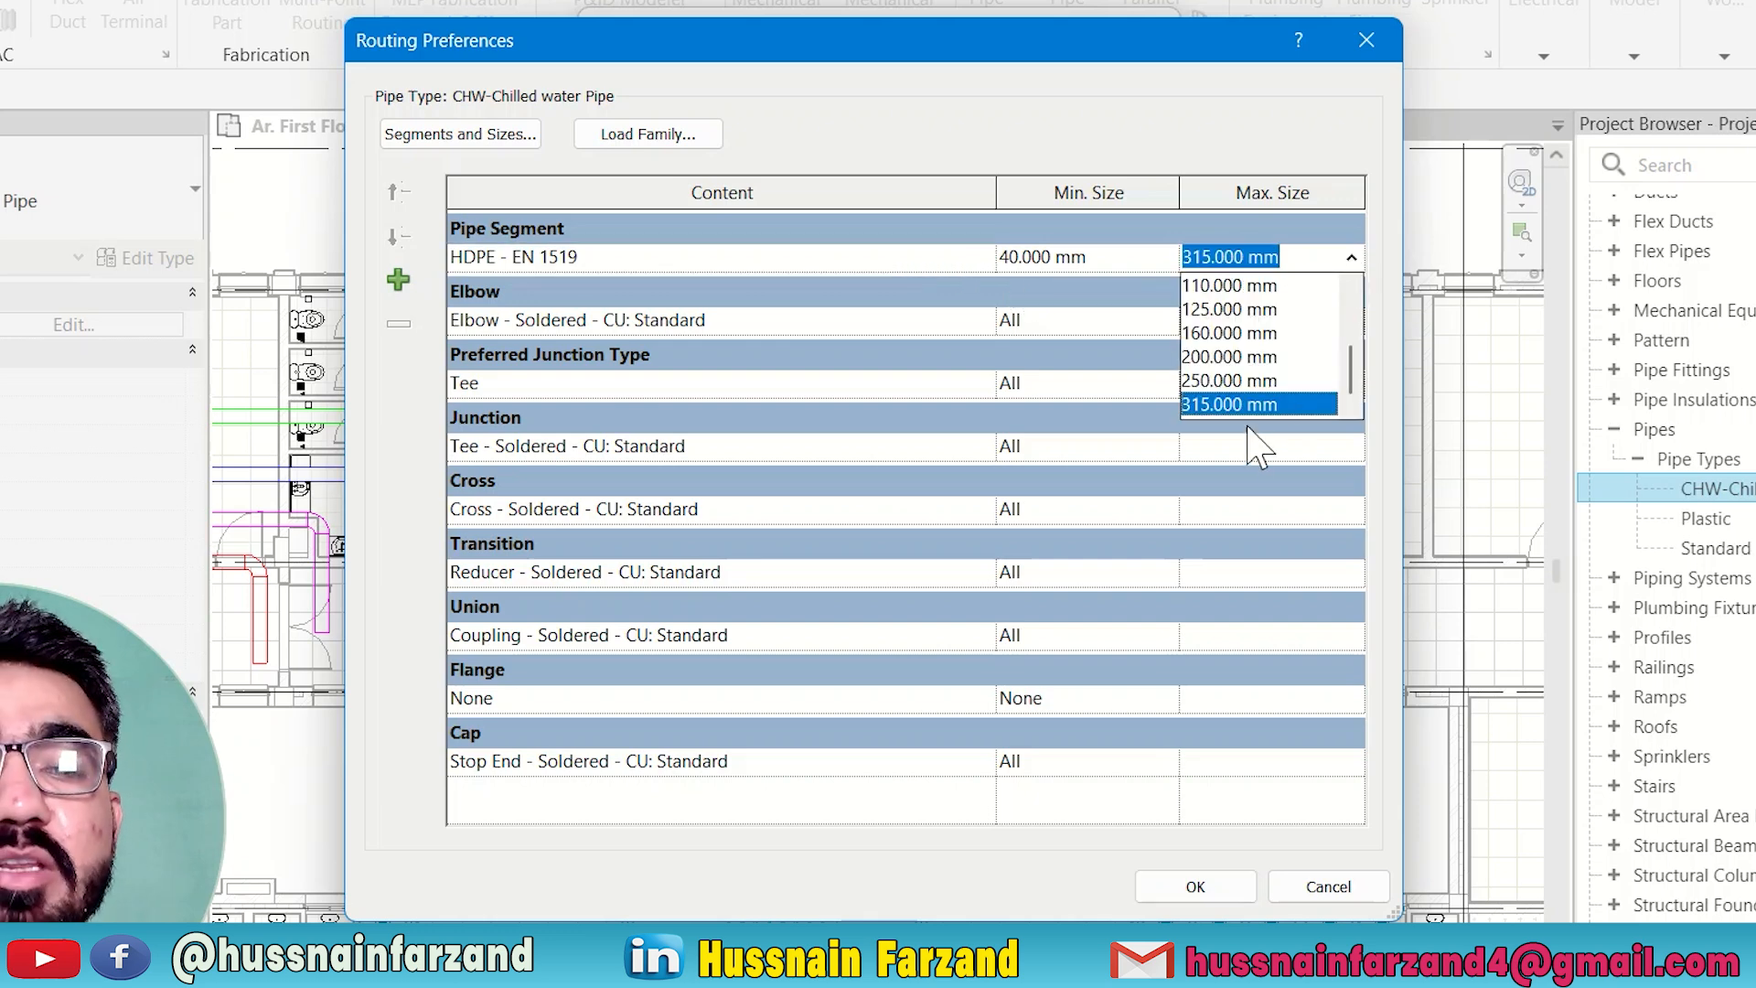
left_click(1256, 264)
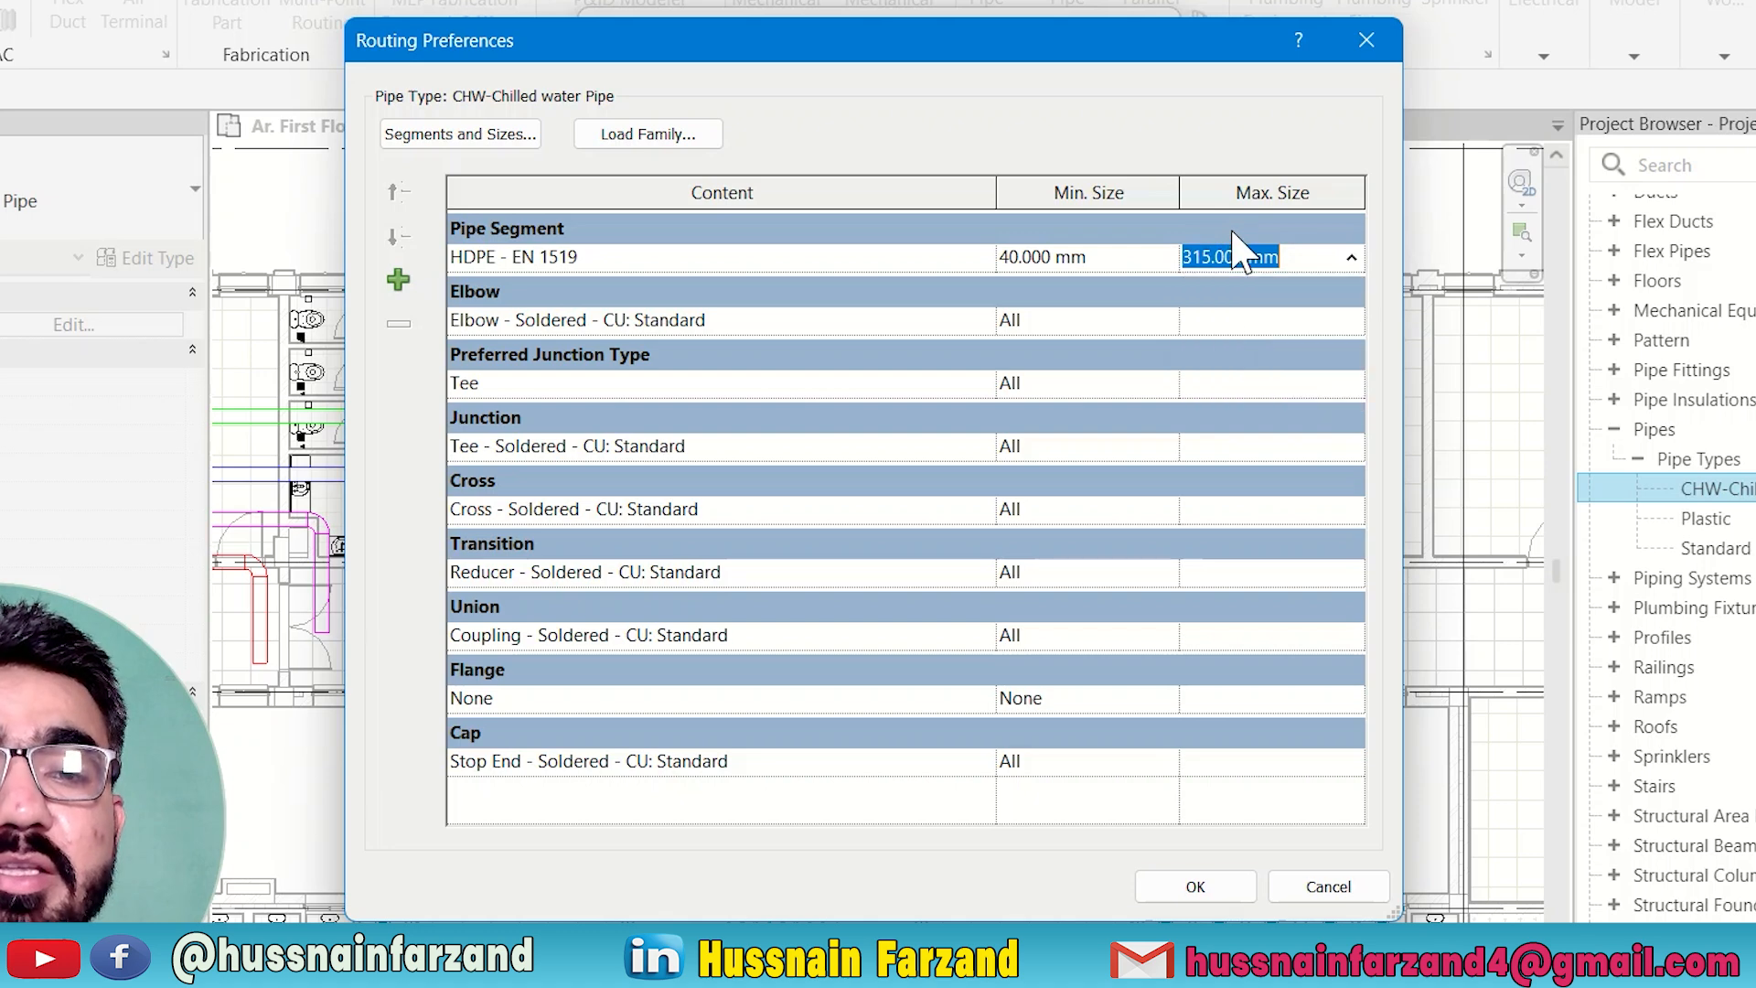
Set the pipe segment to Iron, Cast - EN 877 with a maximum size of 600 mm.
left_click(586, 260)
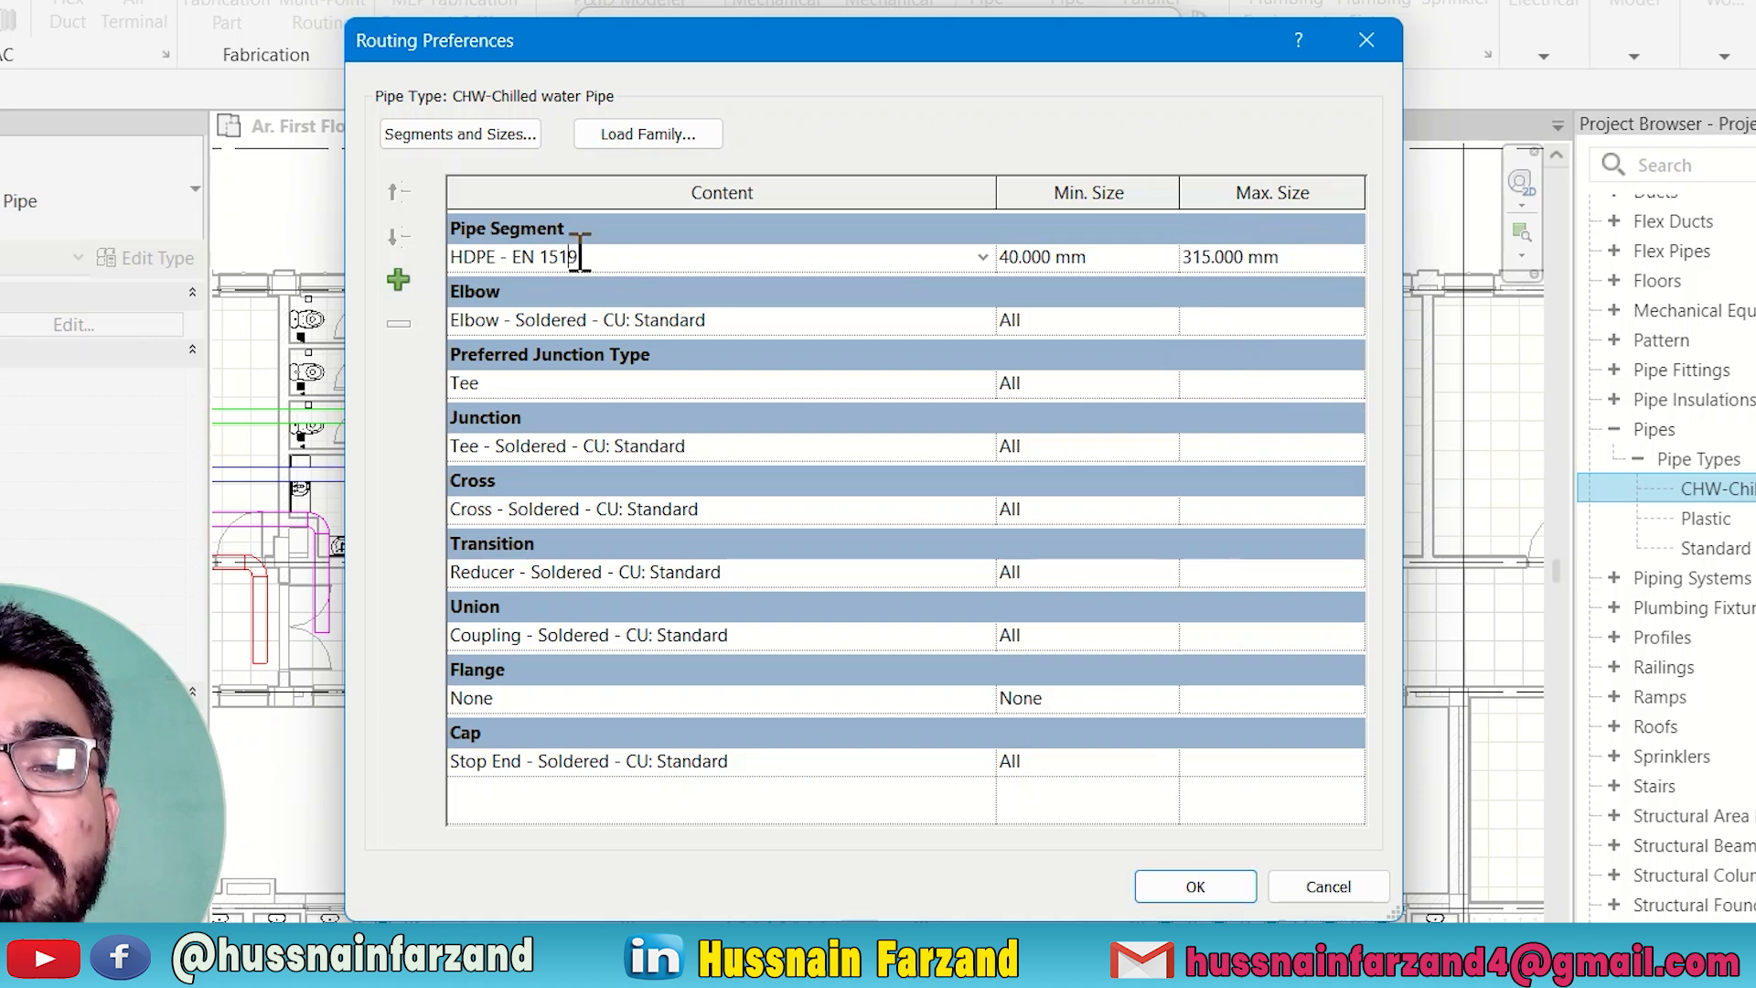
left_click(982, 257)
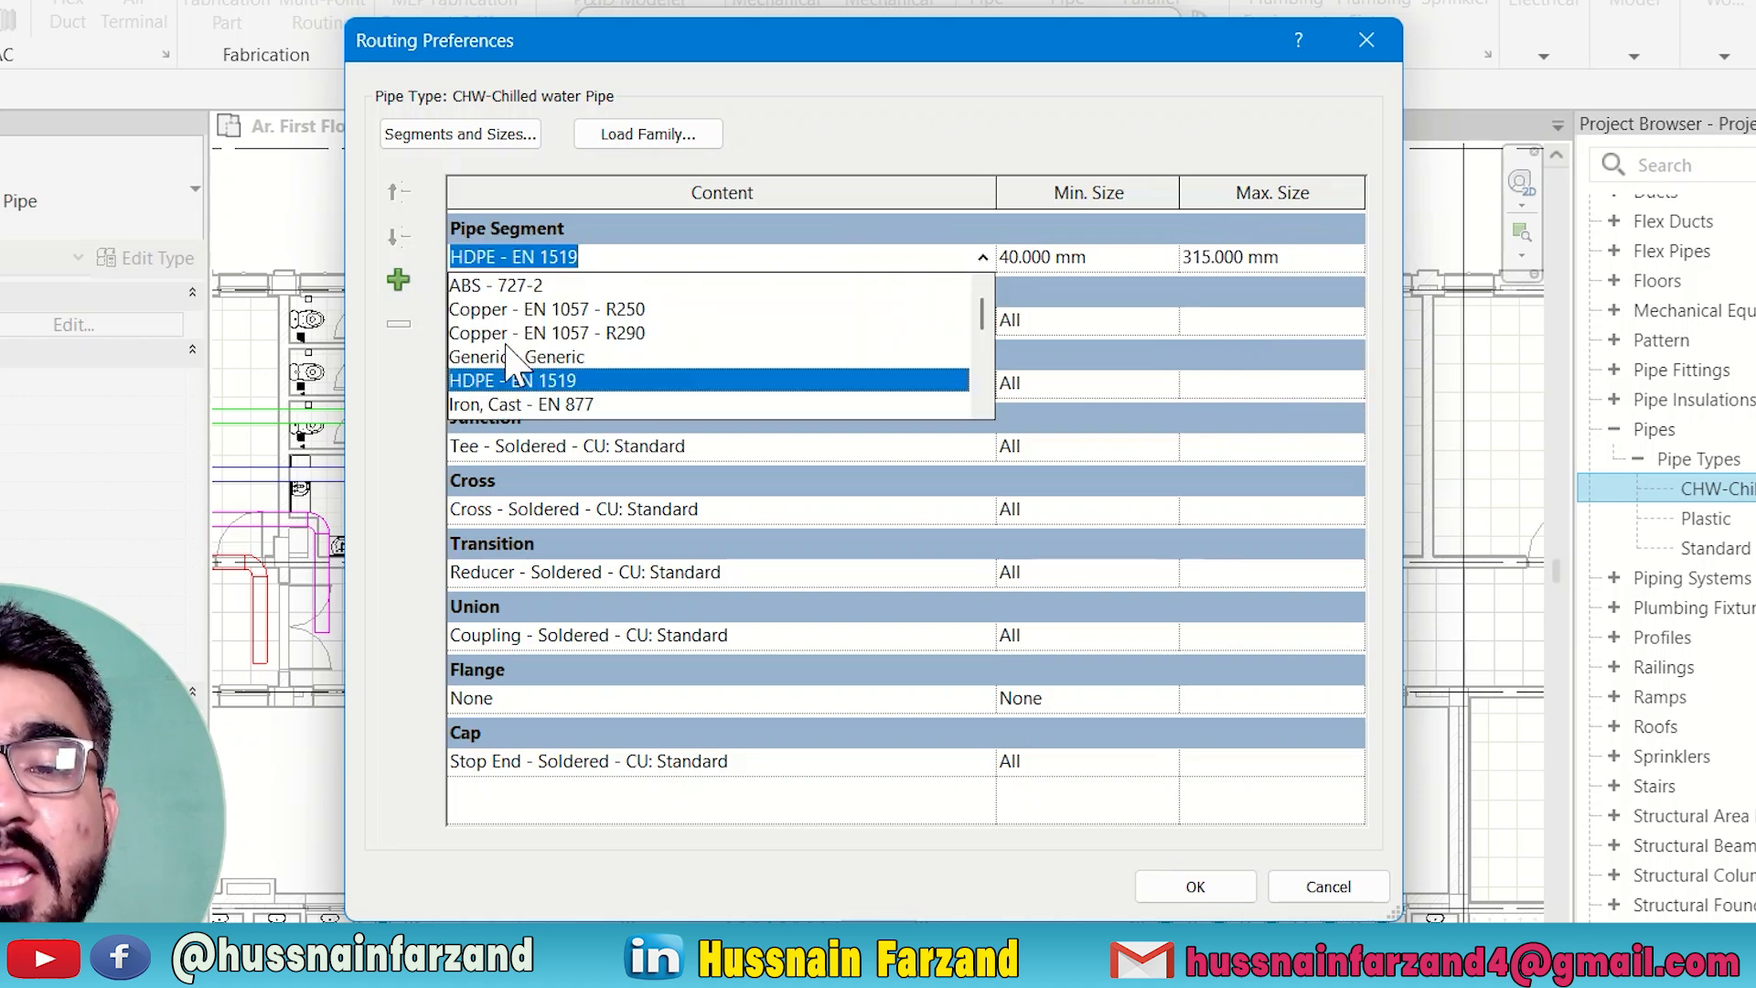
left_click(471, 406)
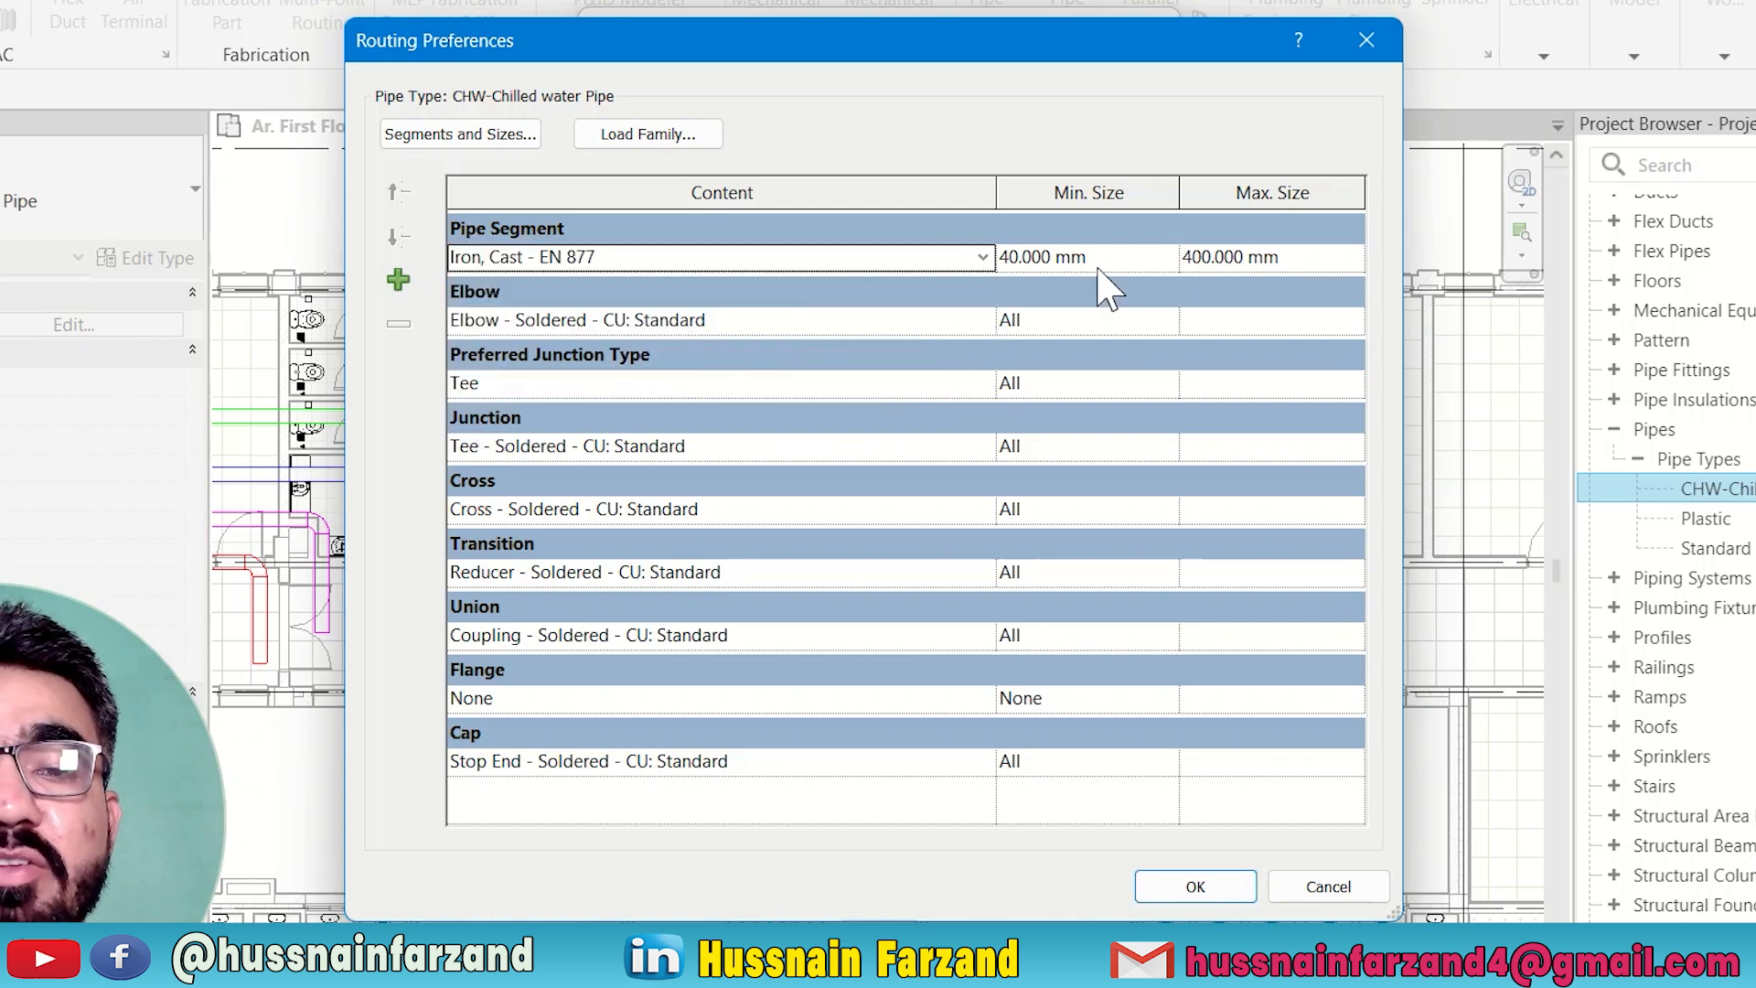
left_click(1354, 257)
left_click(1352, 257)
scroll(1224, 423, "down", 1)
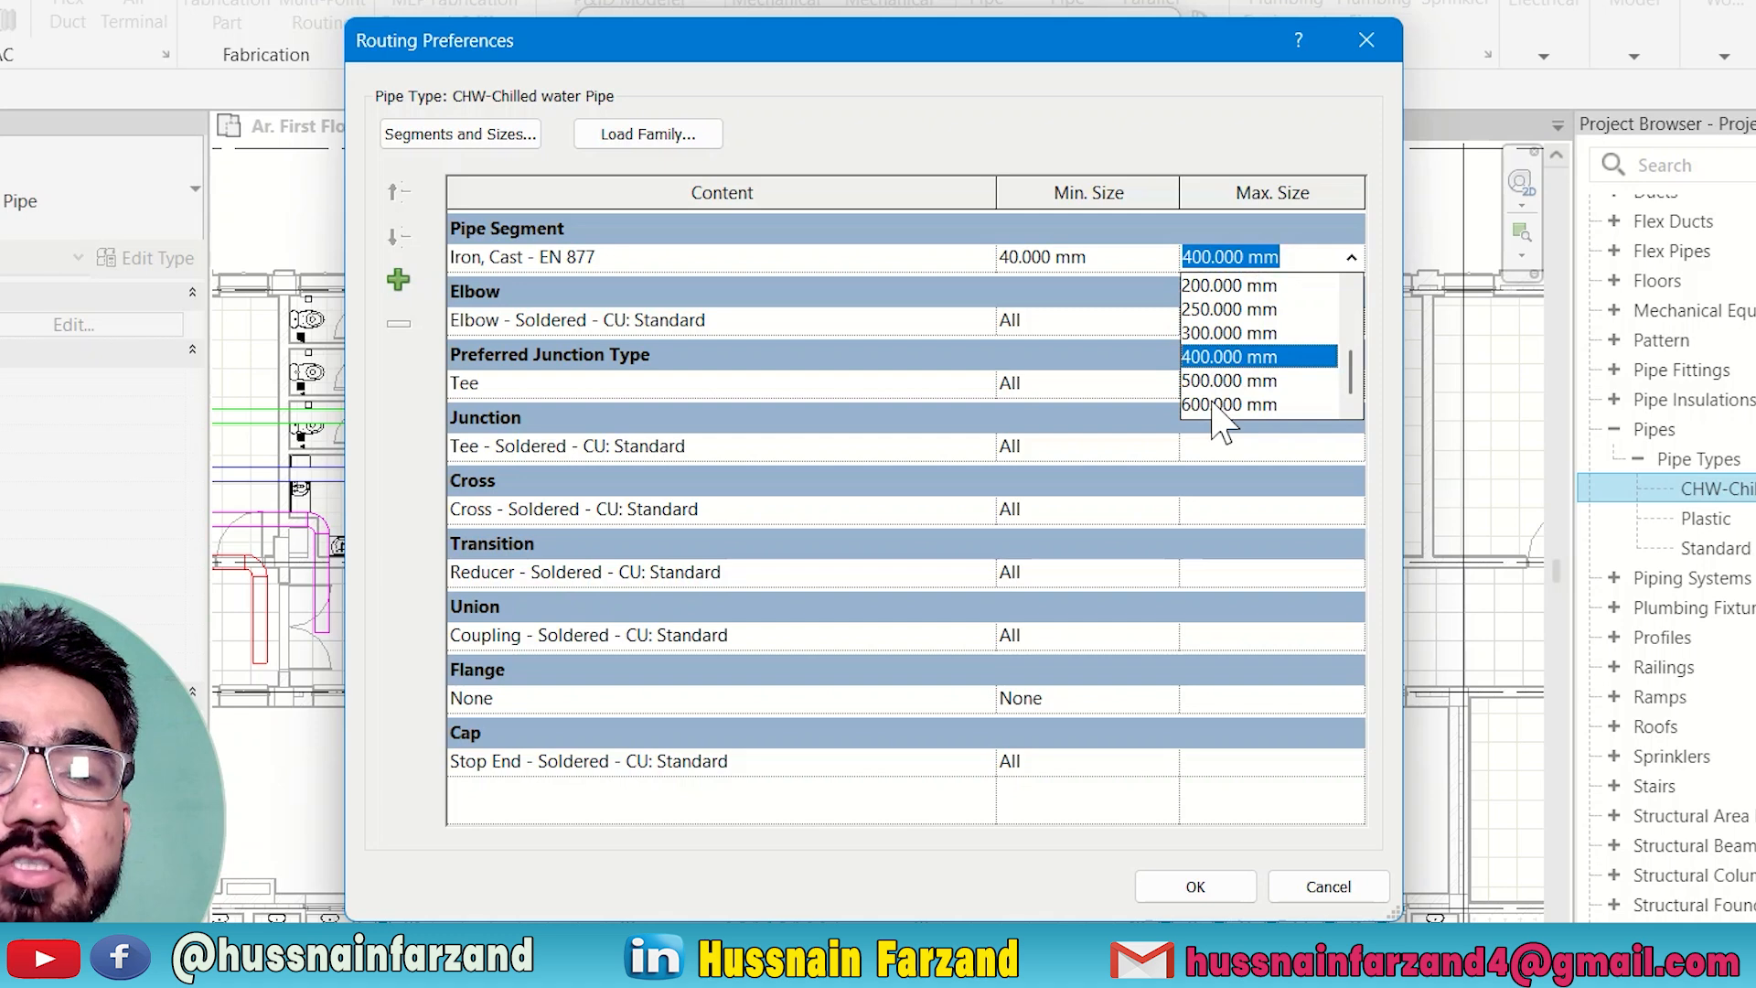
left_click(1216, 407)
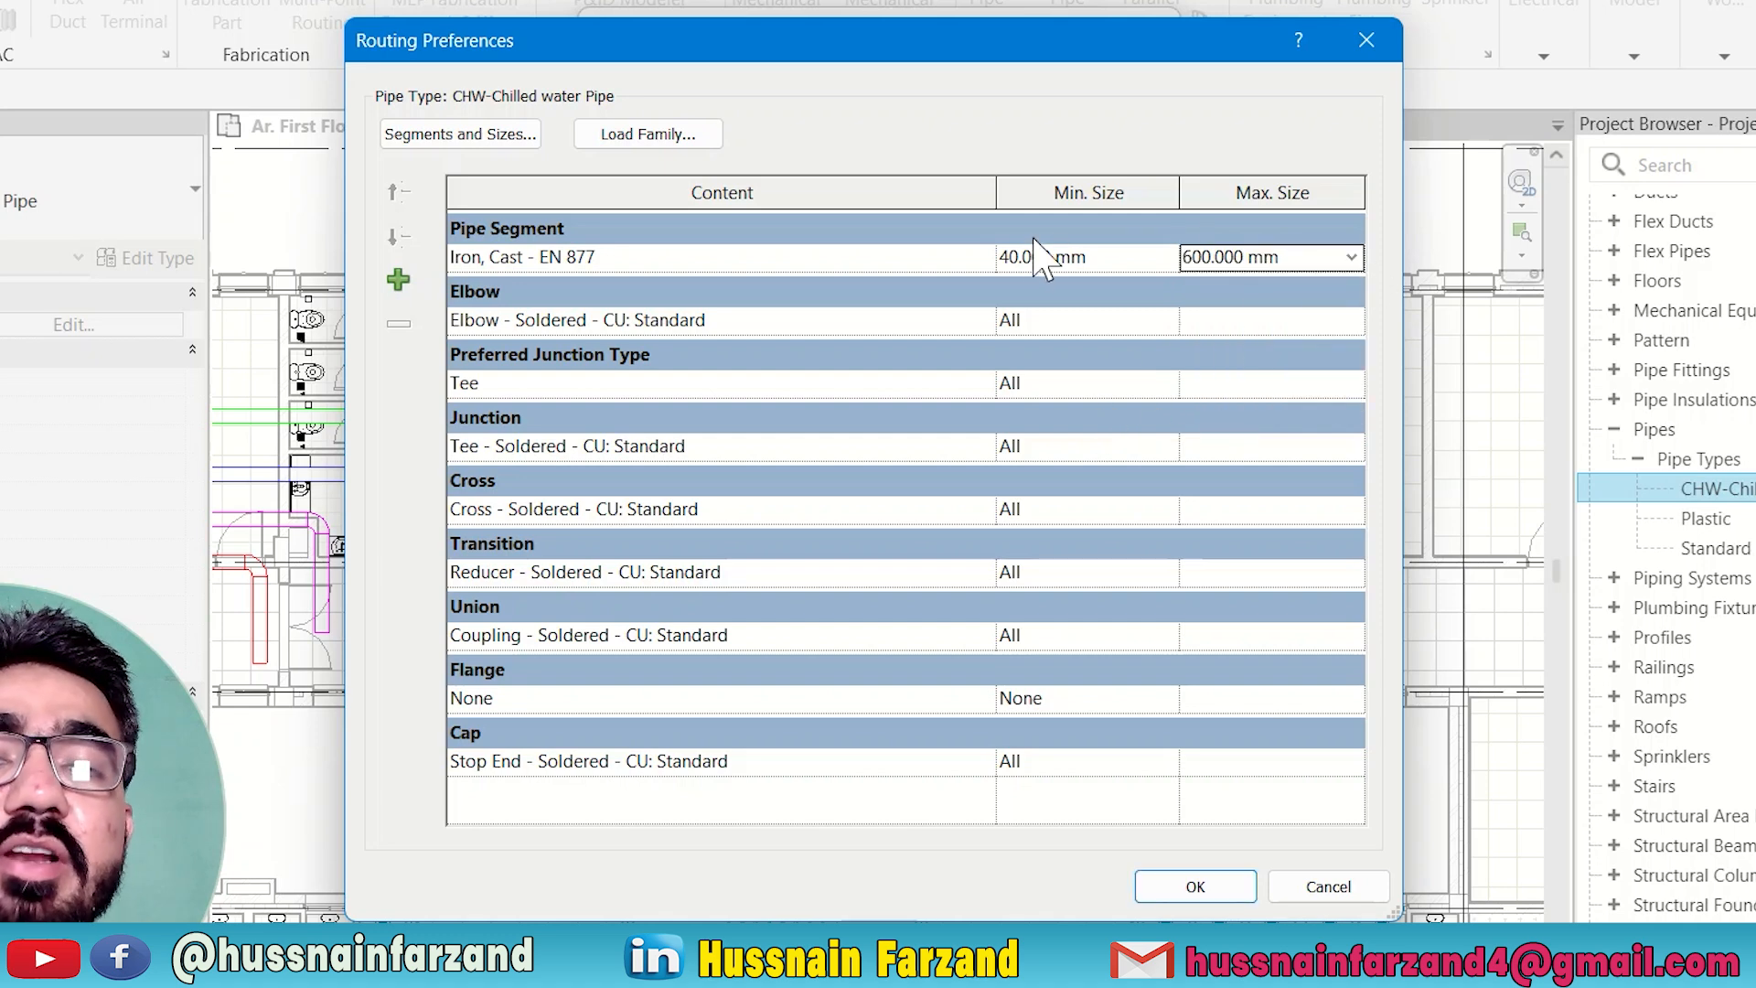
Set the pipe segment to ABS - 727-2 and review its maximum size options.
left_click(688, 260)
left_click(983, 259)
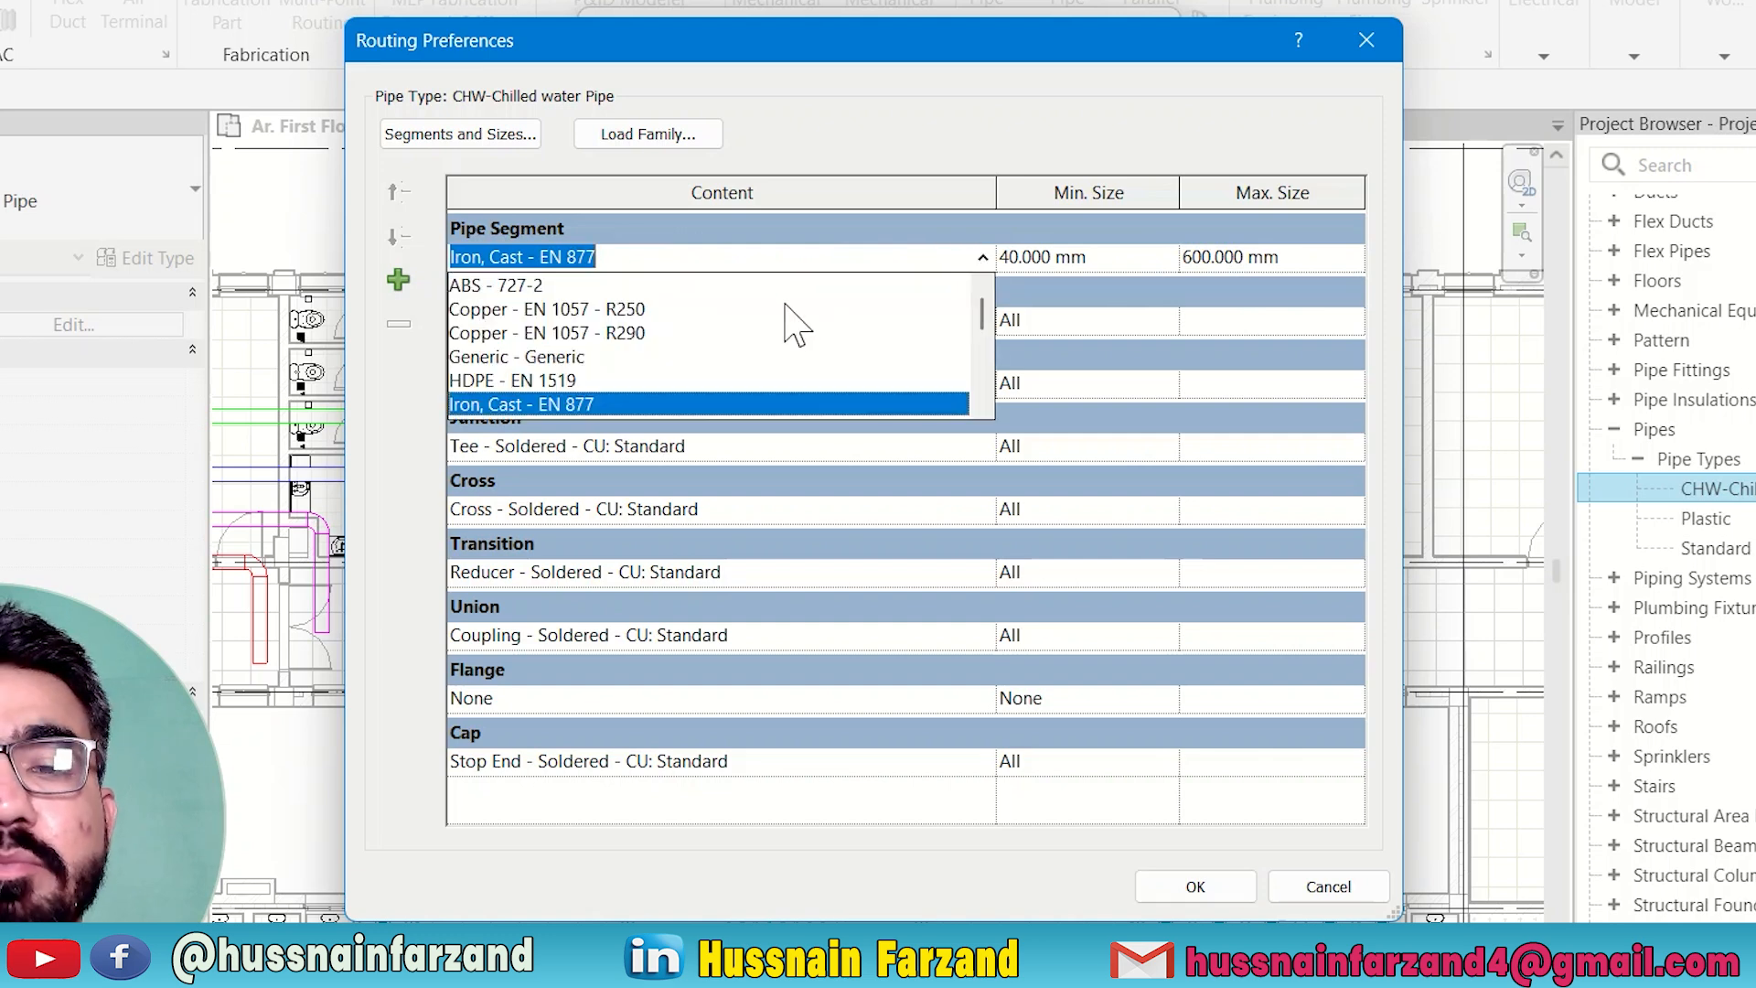
left_click(484, 286)
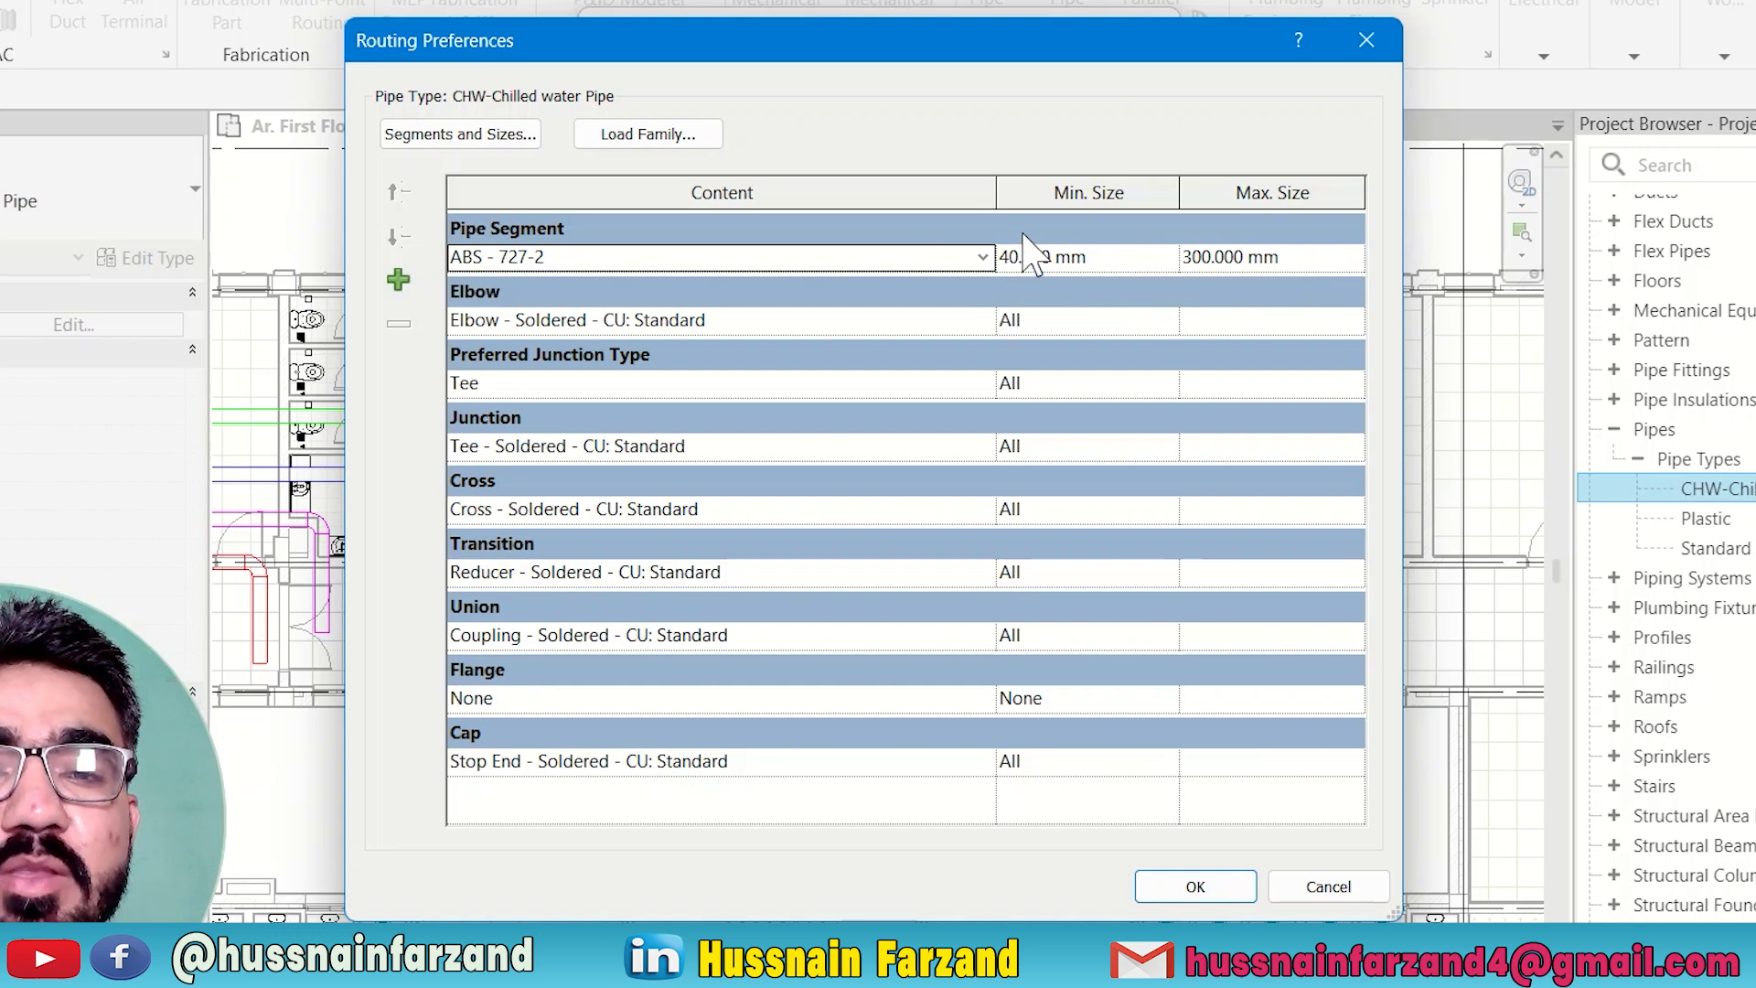
left_click(1353, 270)
left_click(1354, 261)
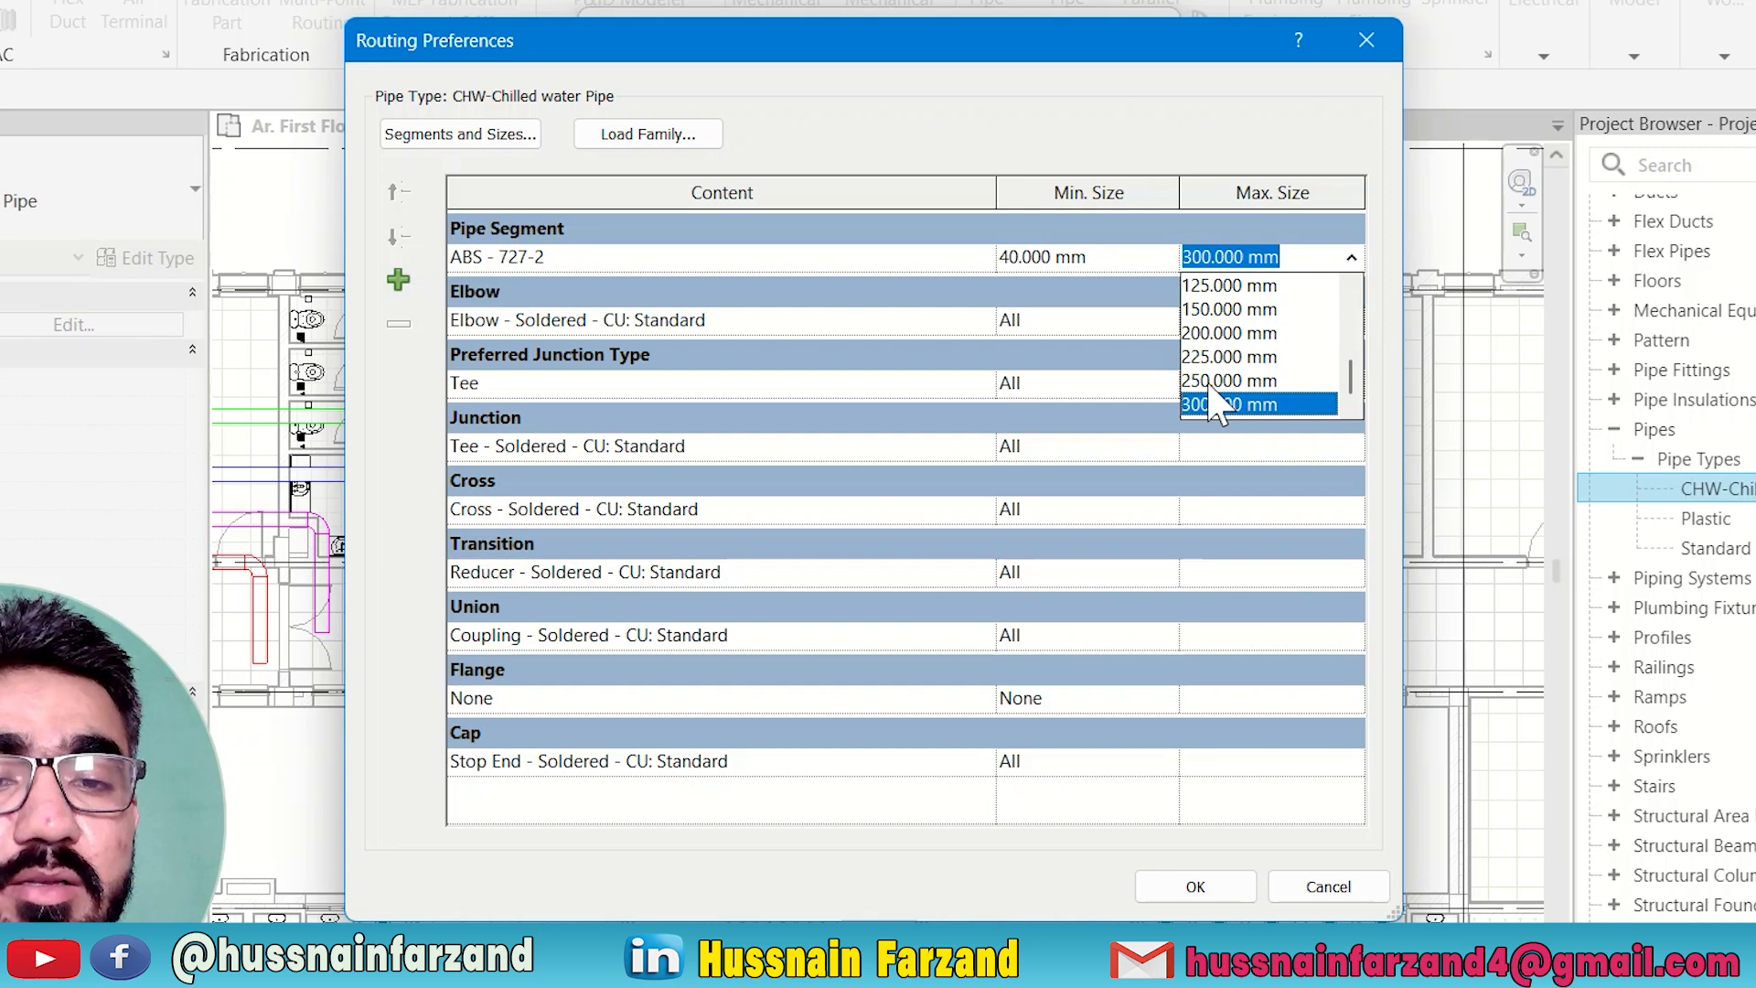
left_click(1104, 140)
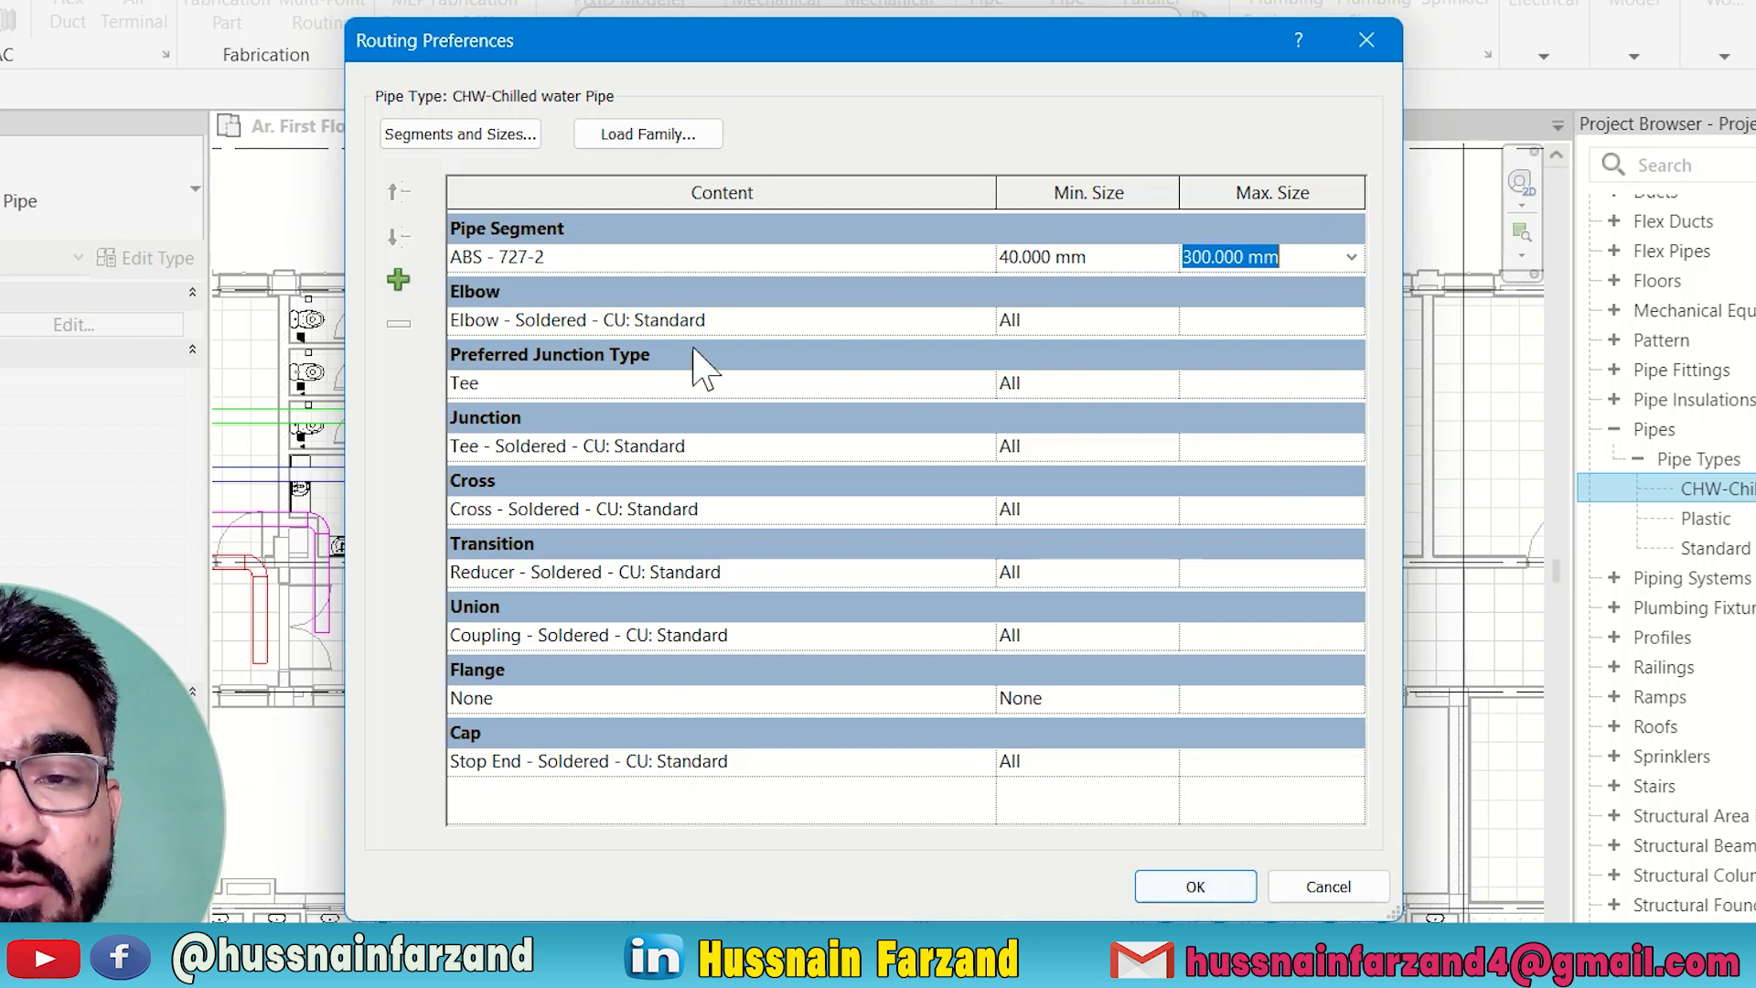
Set the pipe segment to Copper - EN 1057 - R250 and accept the routing preferences and type properties.
left_click(982, 260)
left_click(982, 260)
left_click(481, 307)
left_click(1195, 886)
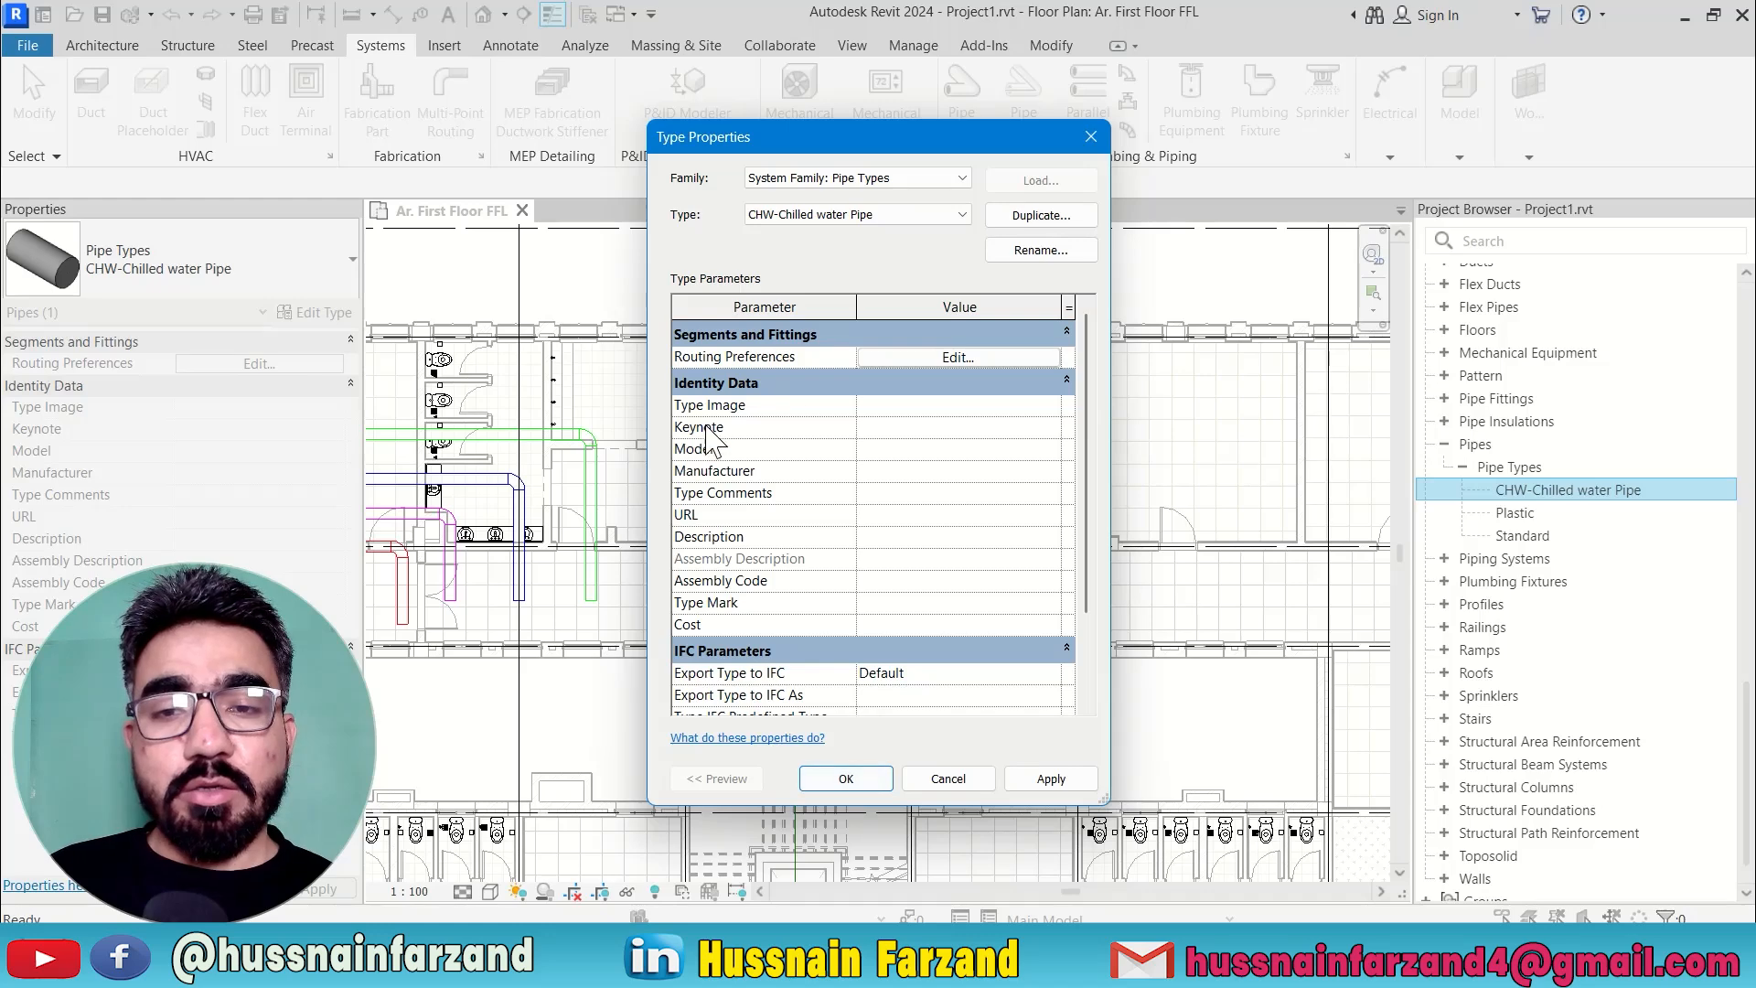
left_click(857, 777)
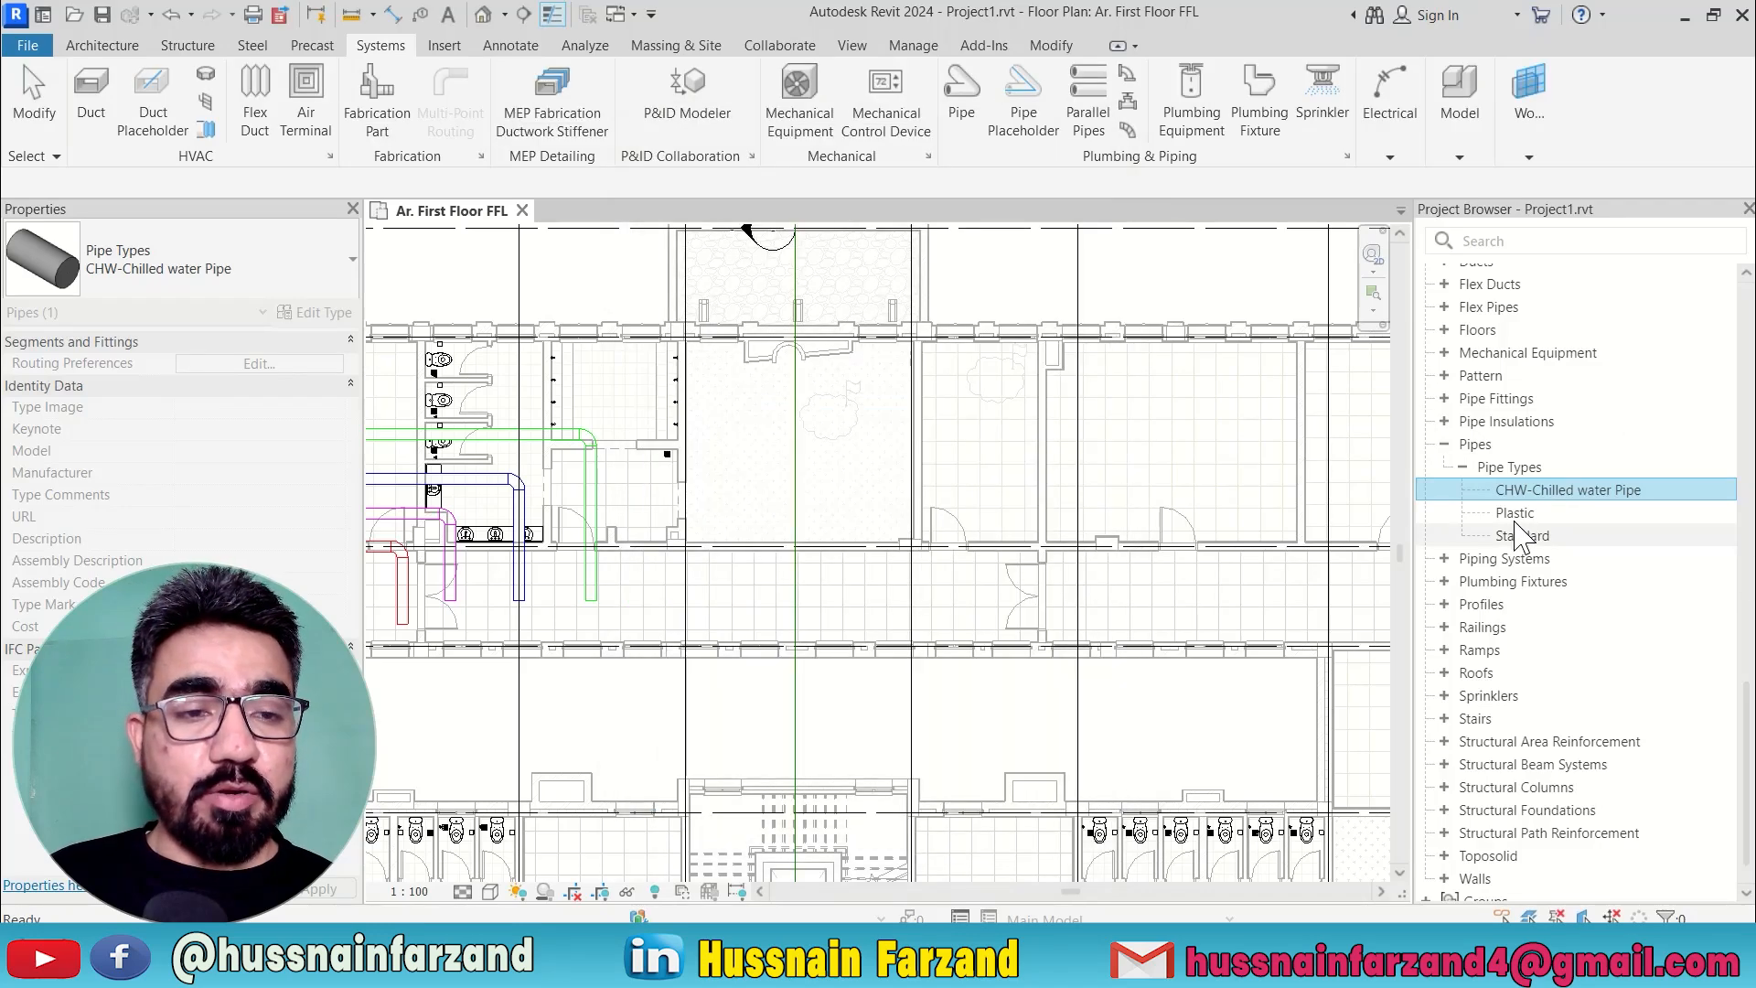
Check the planned pipe types in the EdrawMind mind map, then return to Revit and duplicate the CHW-Chilled water Pipe type.
left_click(1156, 952)
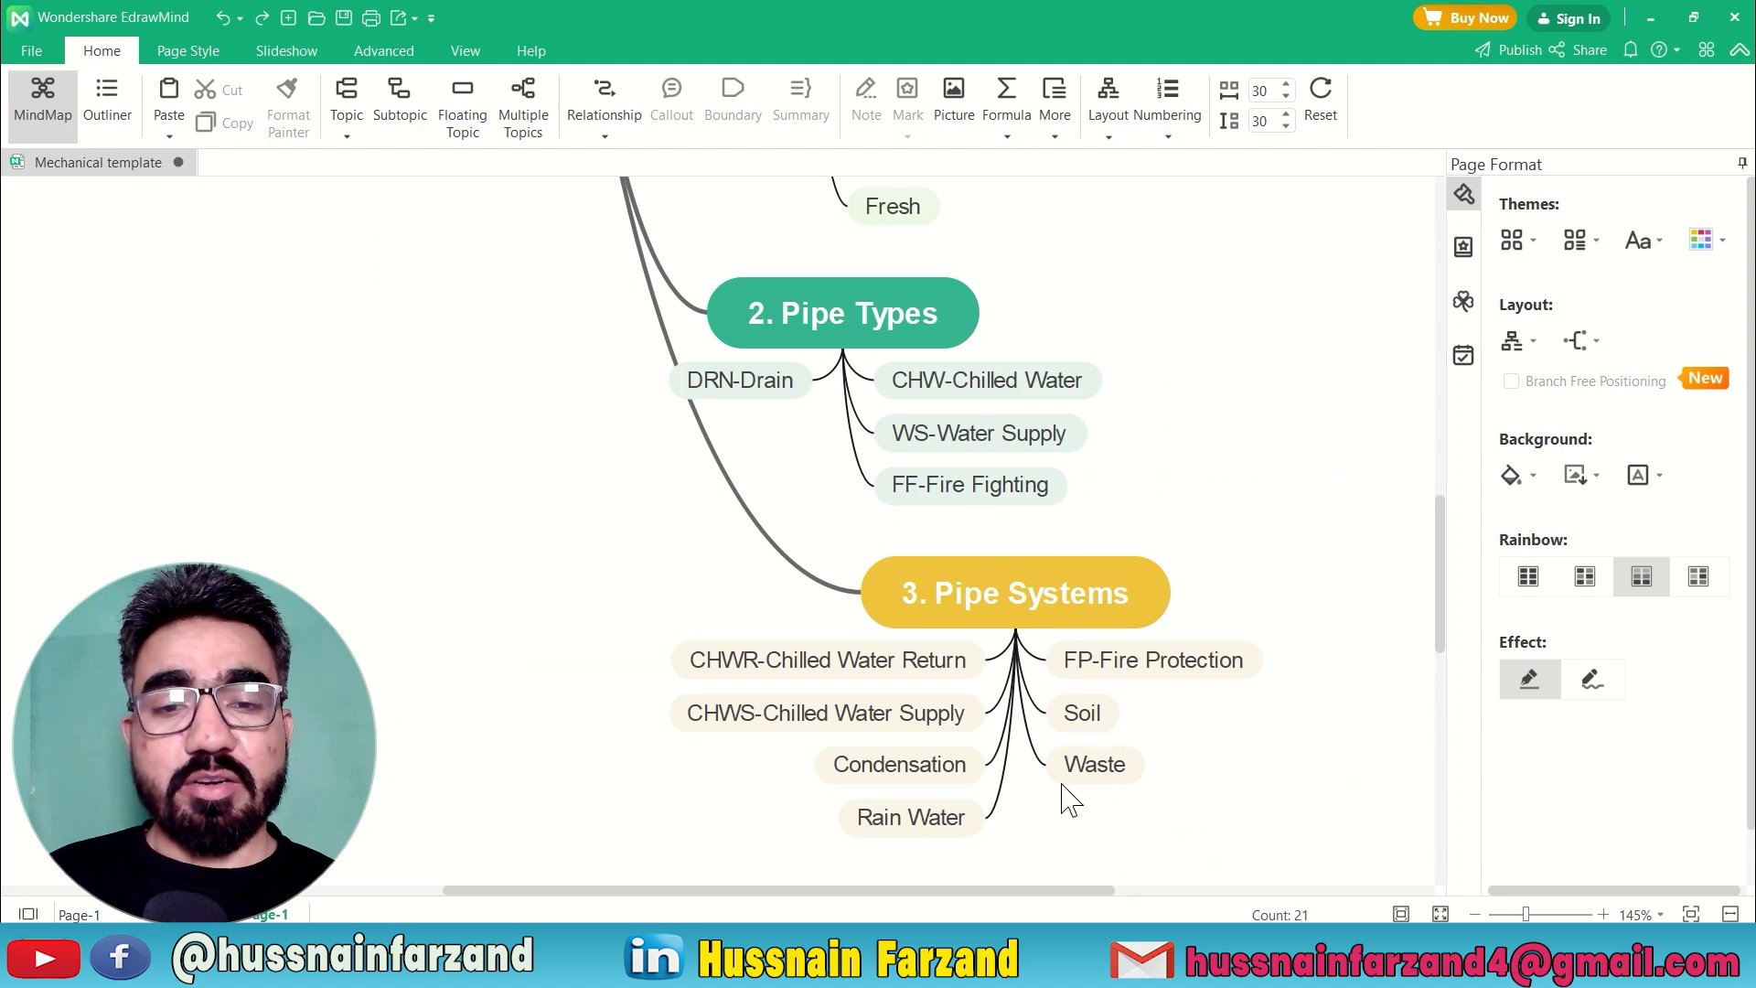
left_click(1184, 956)
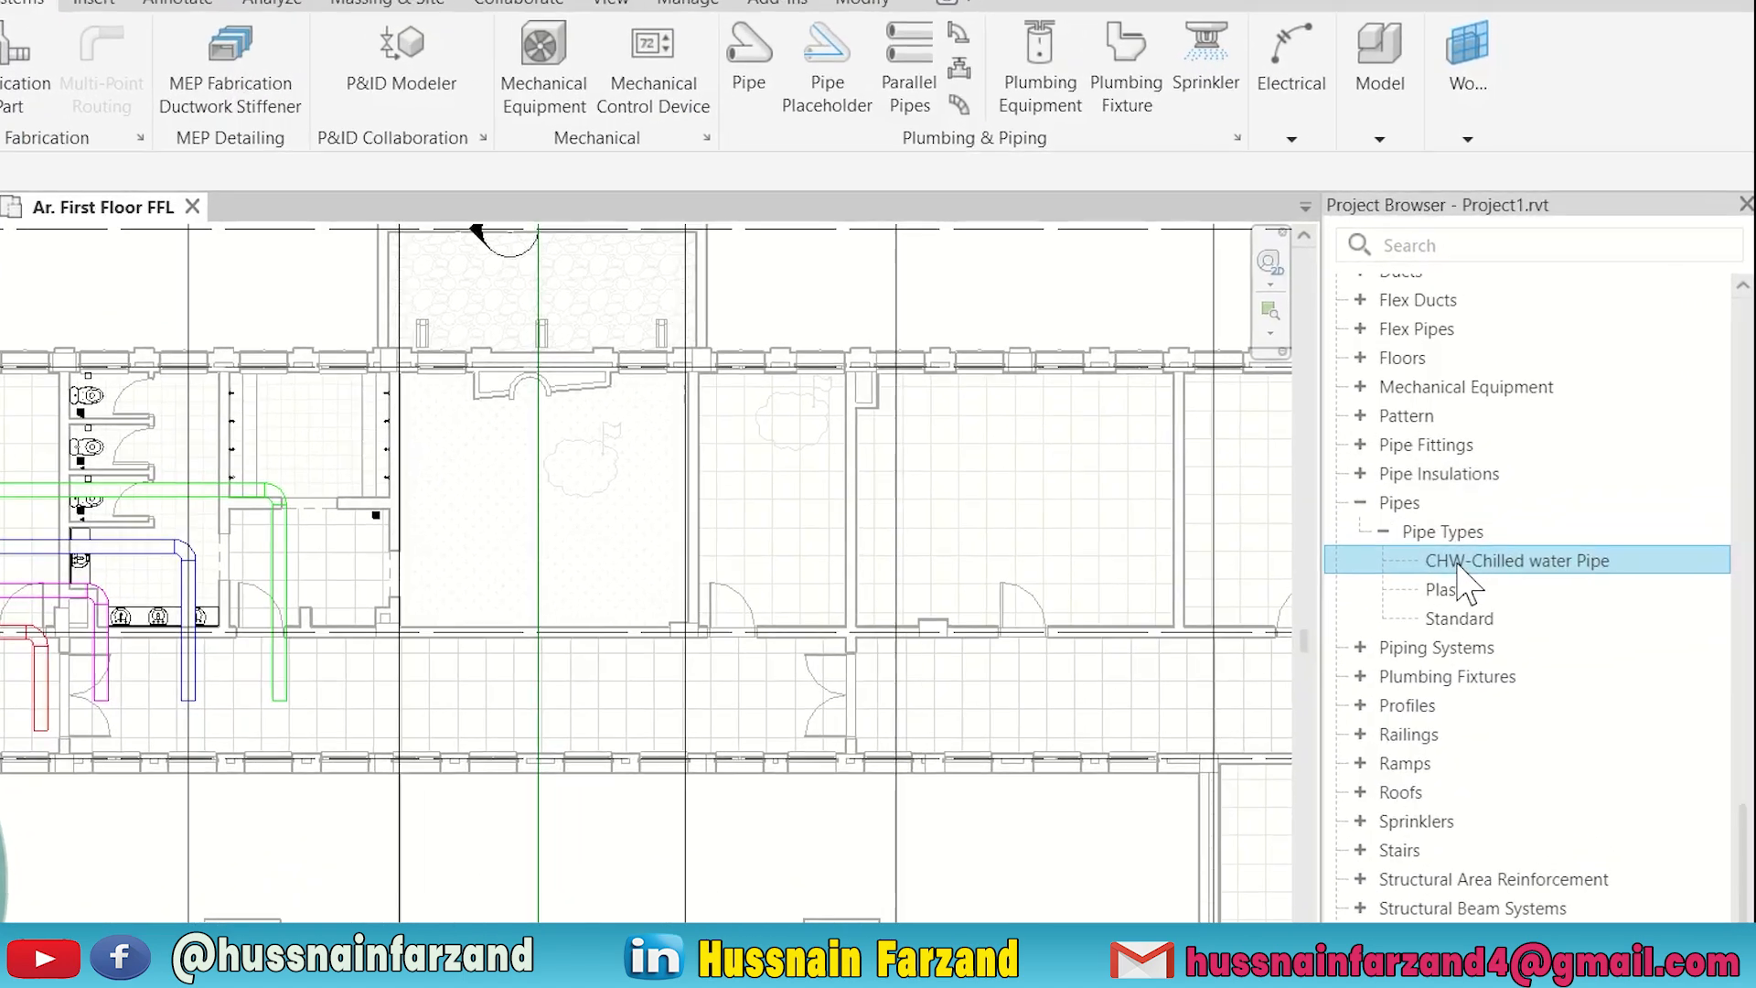
right_click(1426, 595)
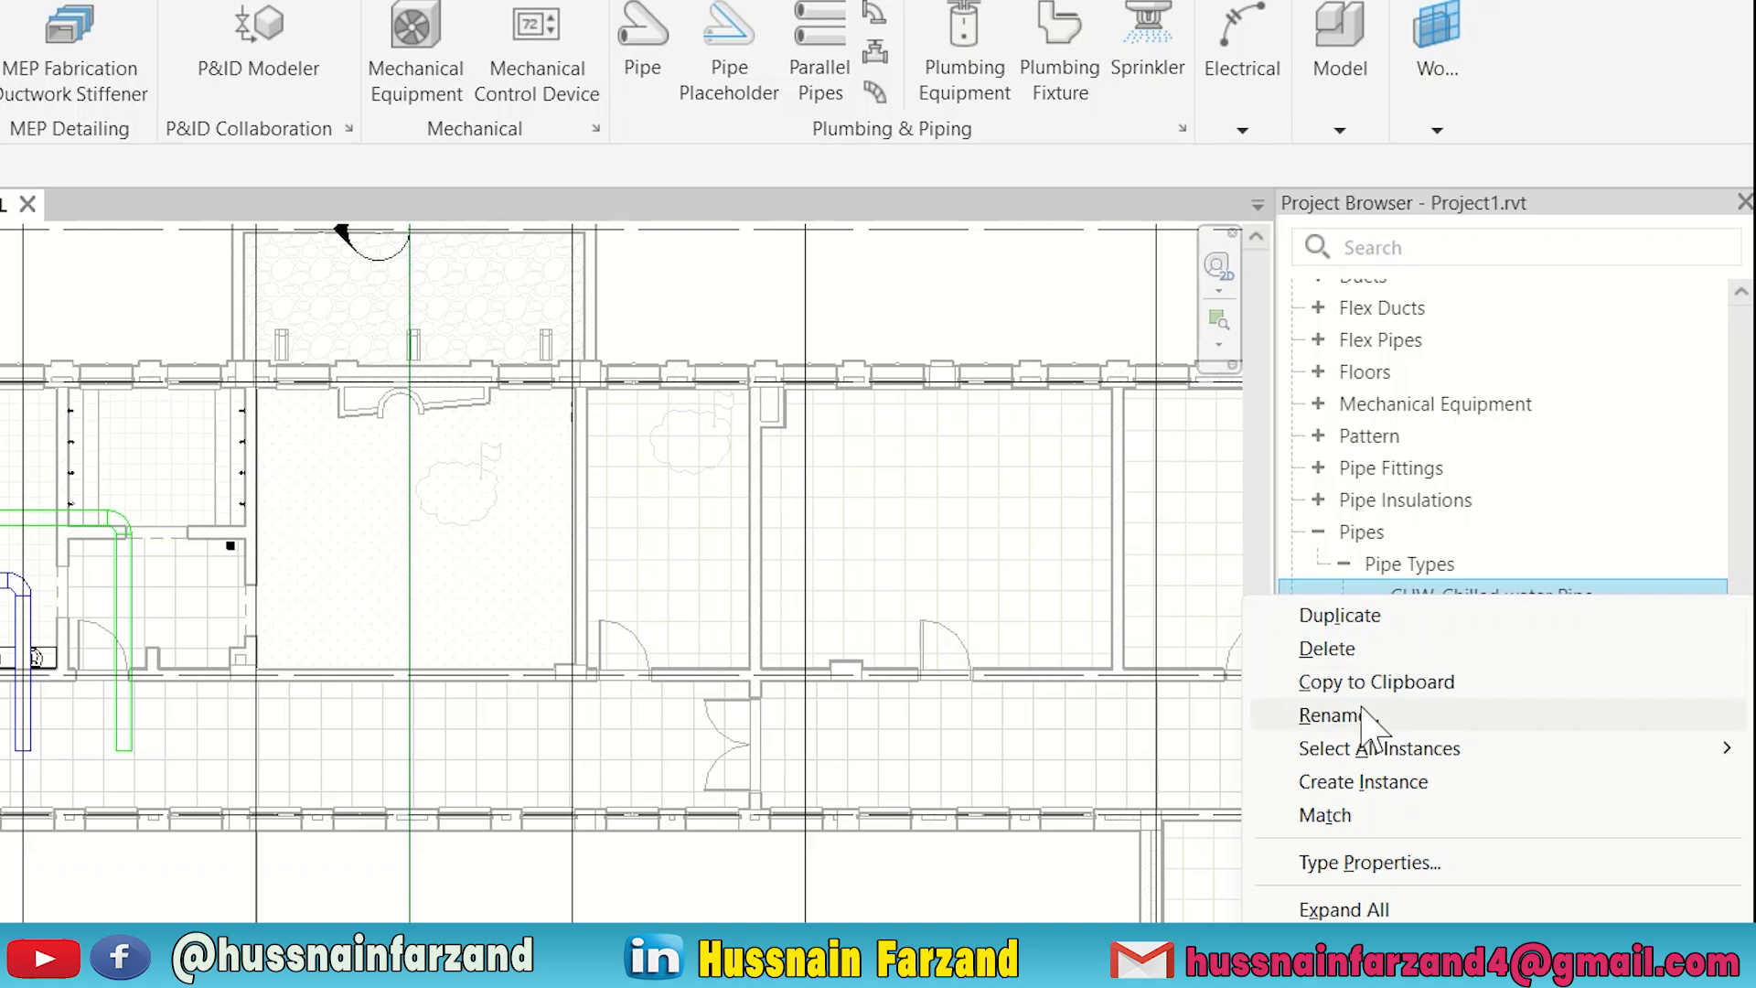
left_click(1326, 616)
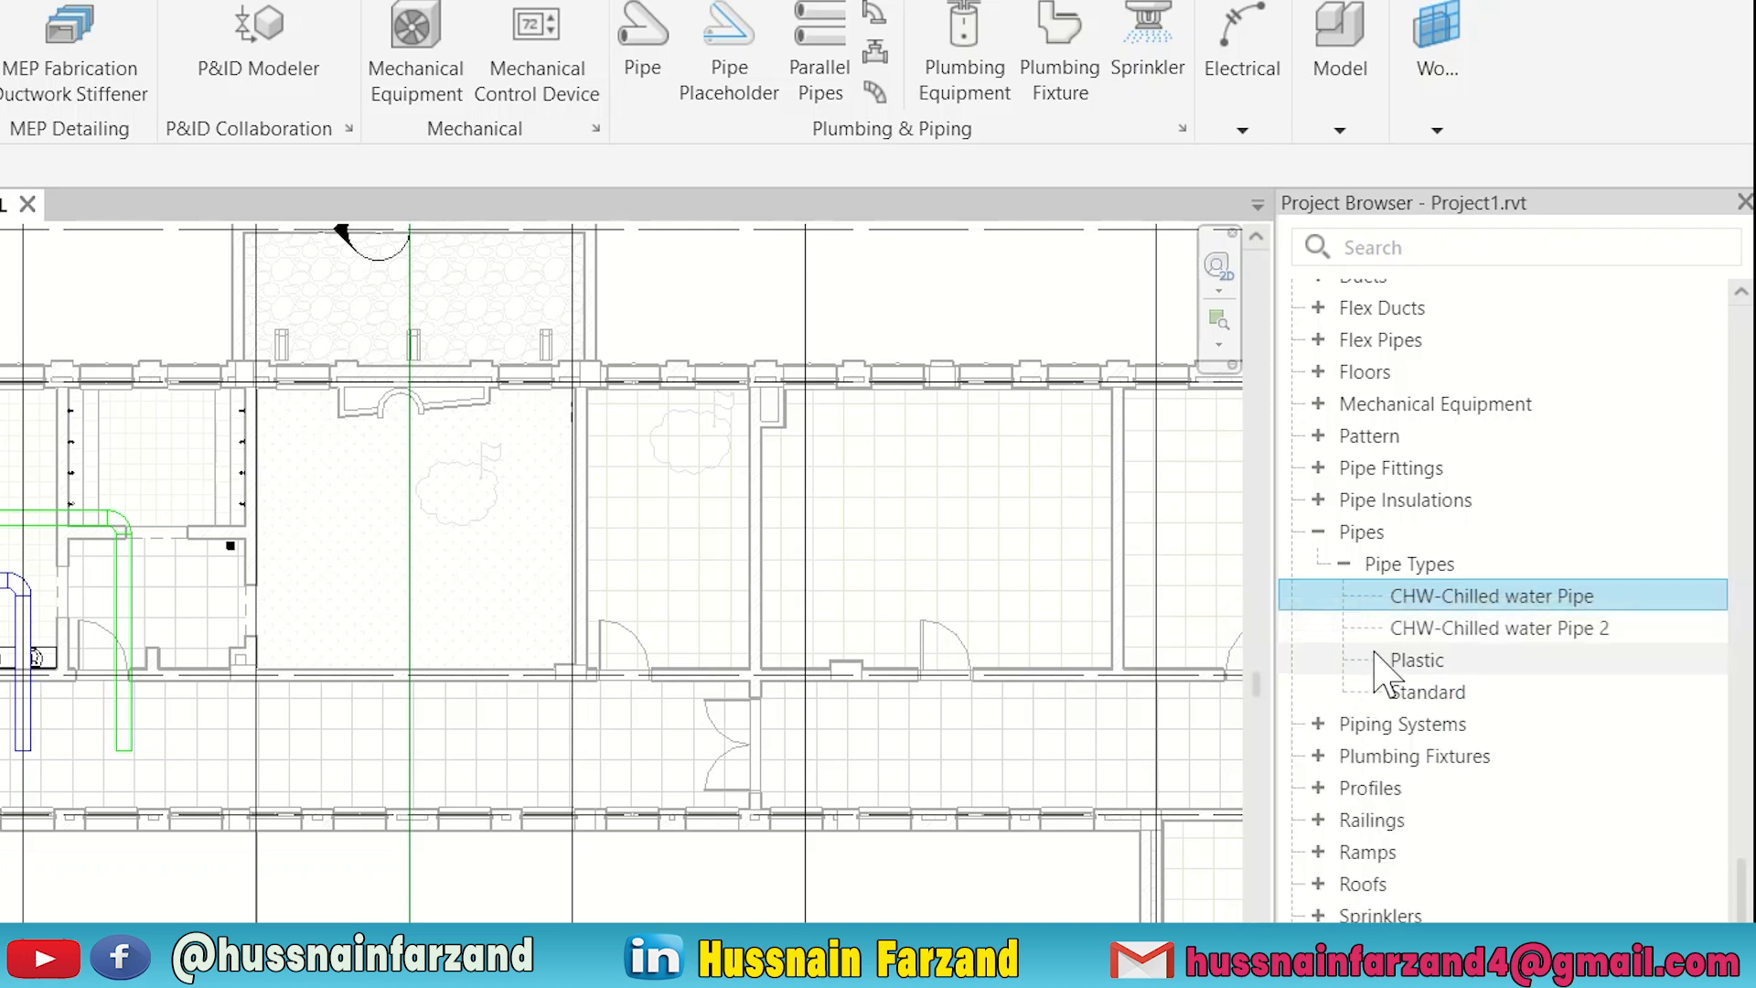
Rename the duplicated chilled water pipe type as Water Supply.
right_click(1435, 630)
left_click(1334, 748)
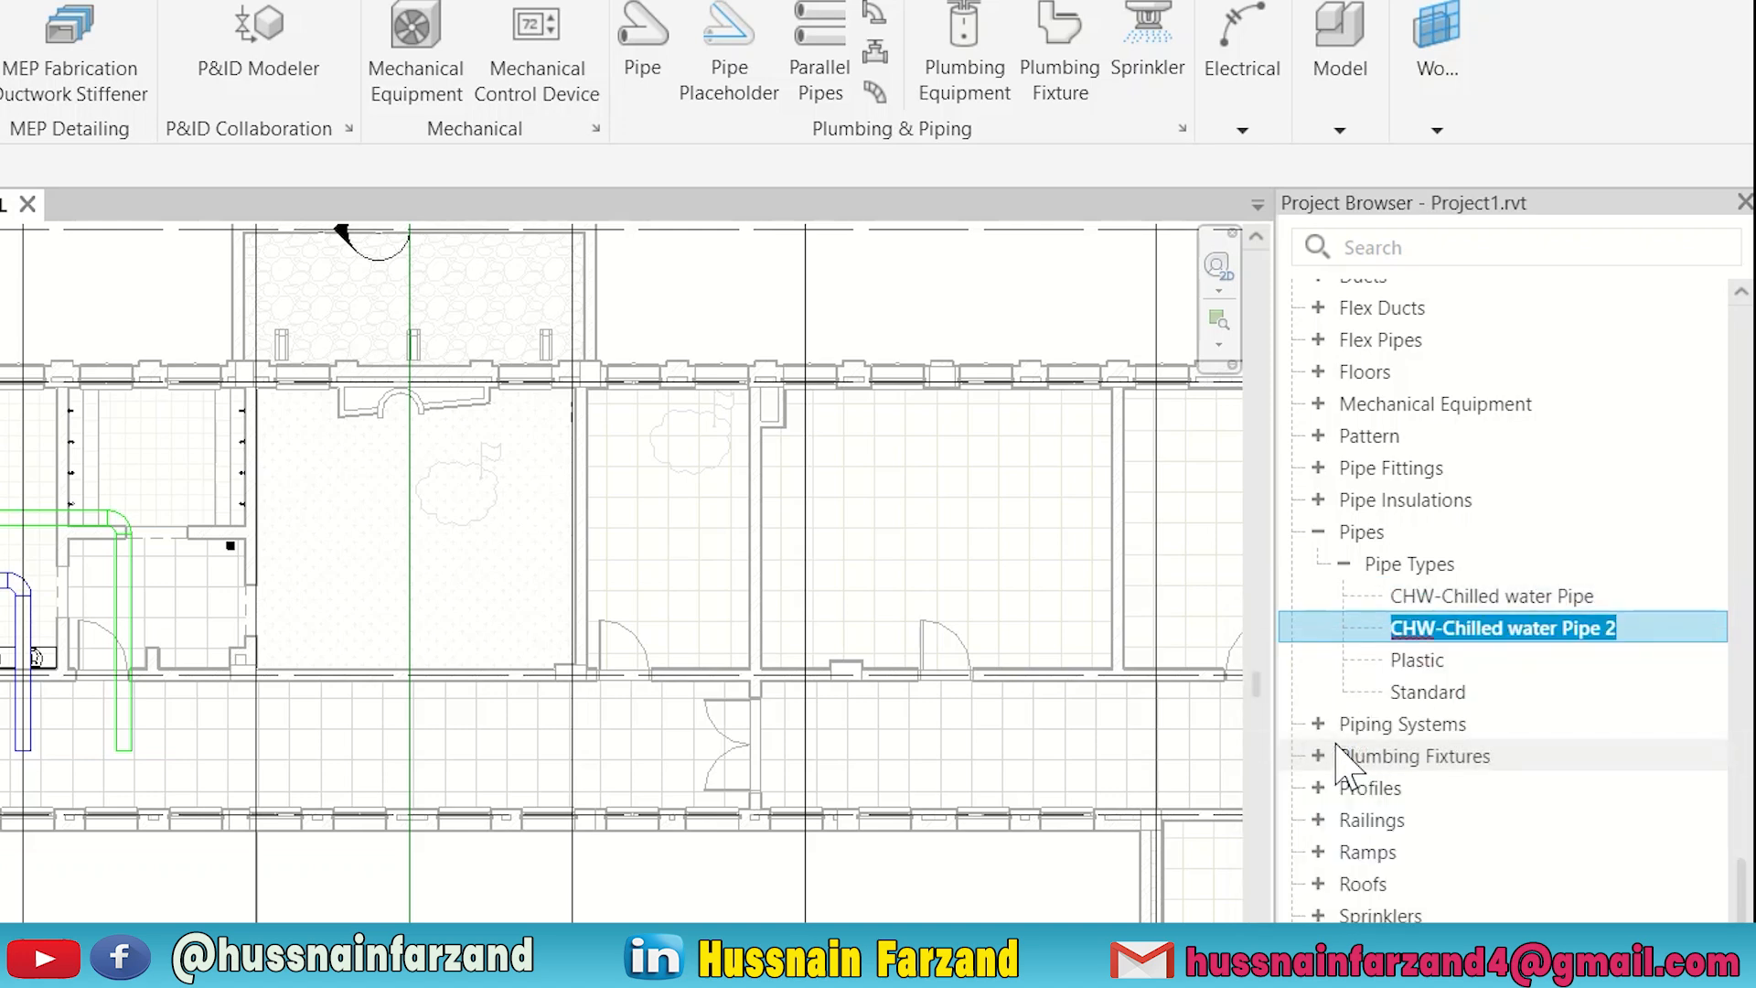
type("Water S")
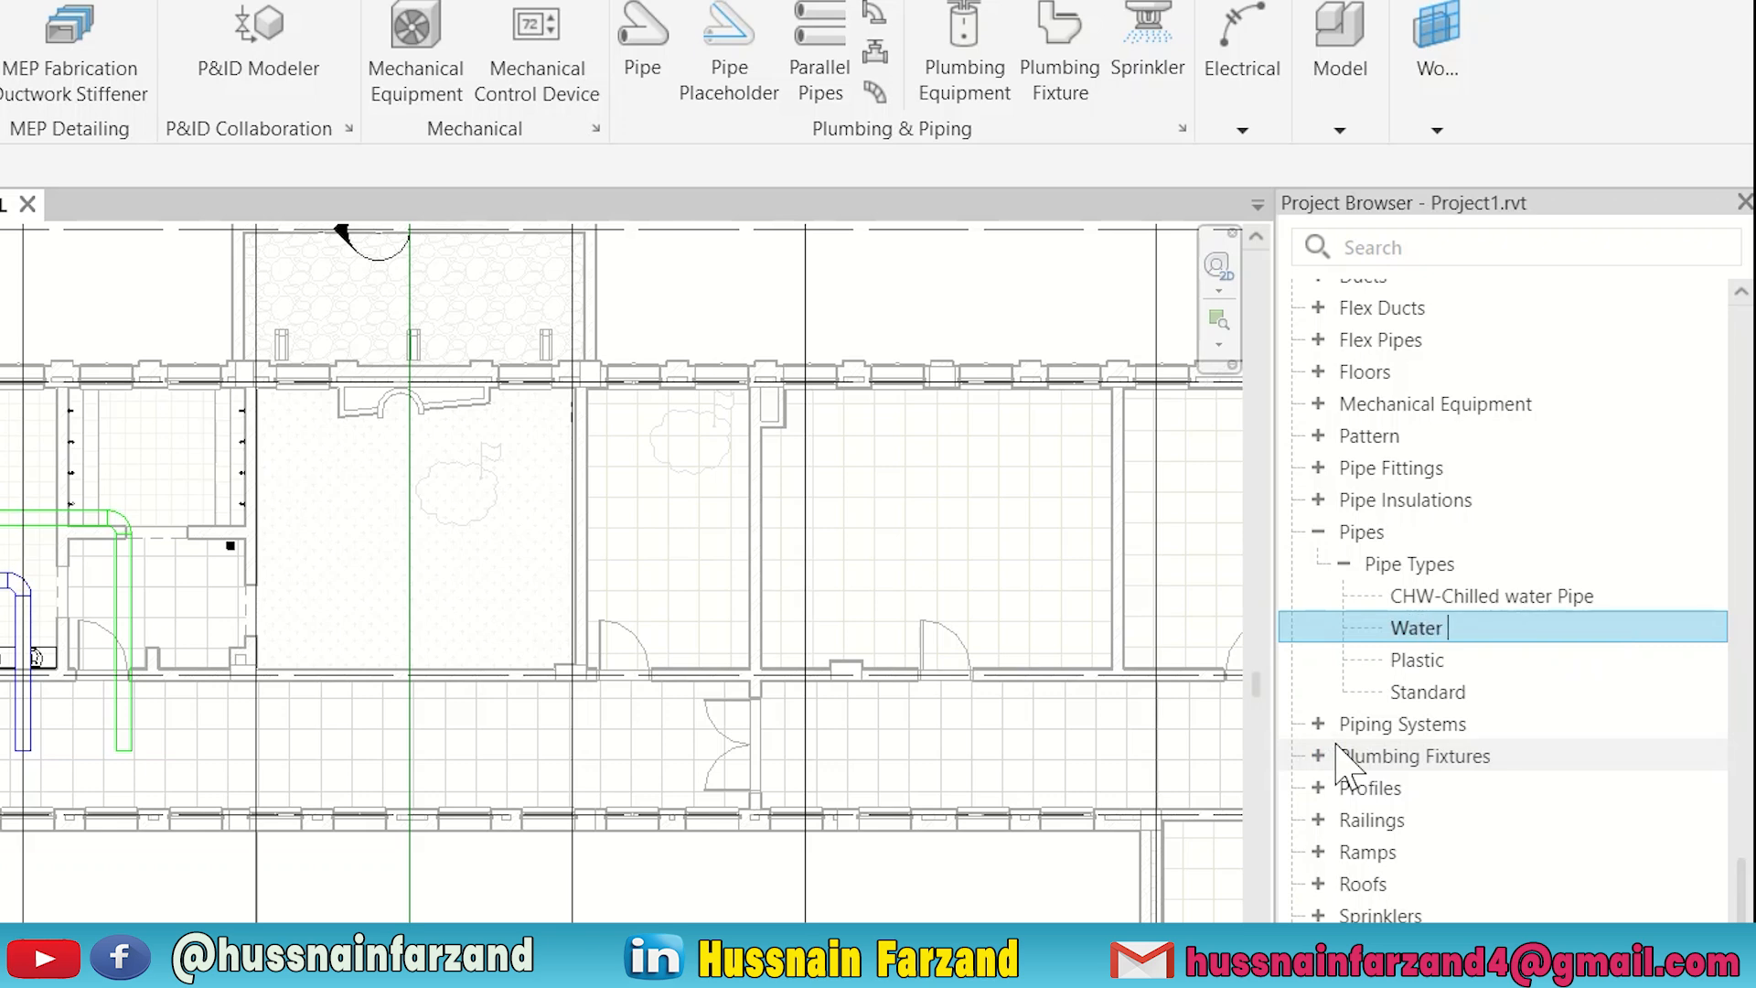
type("upplu")
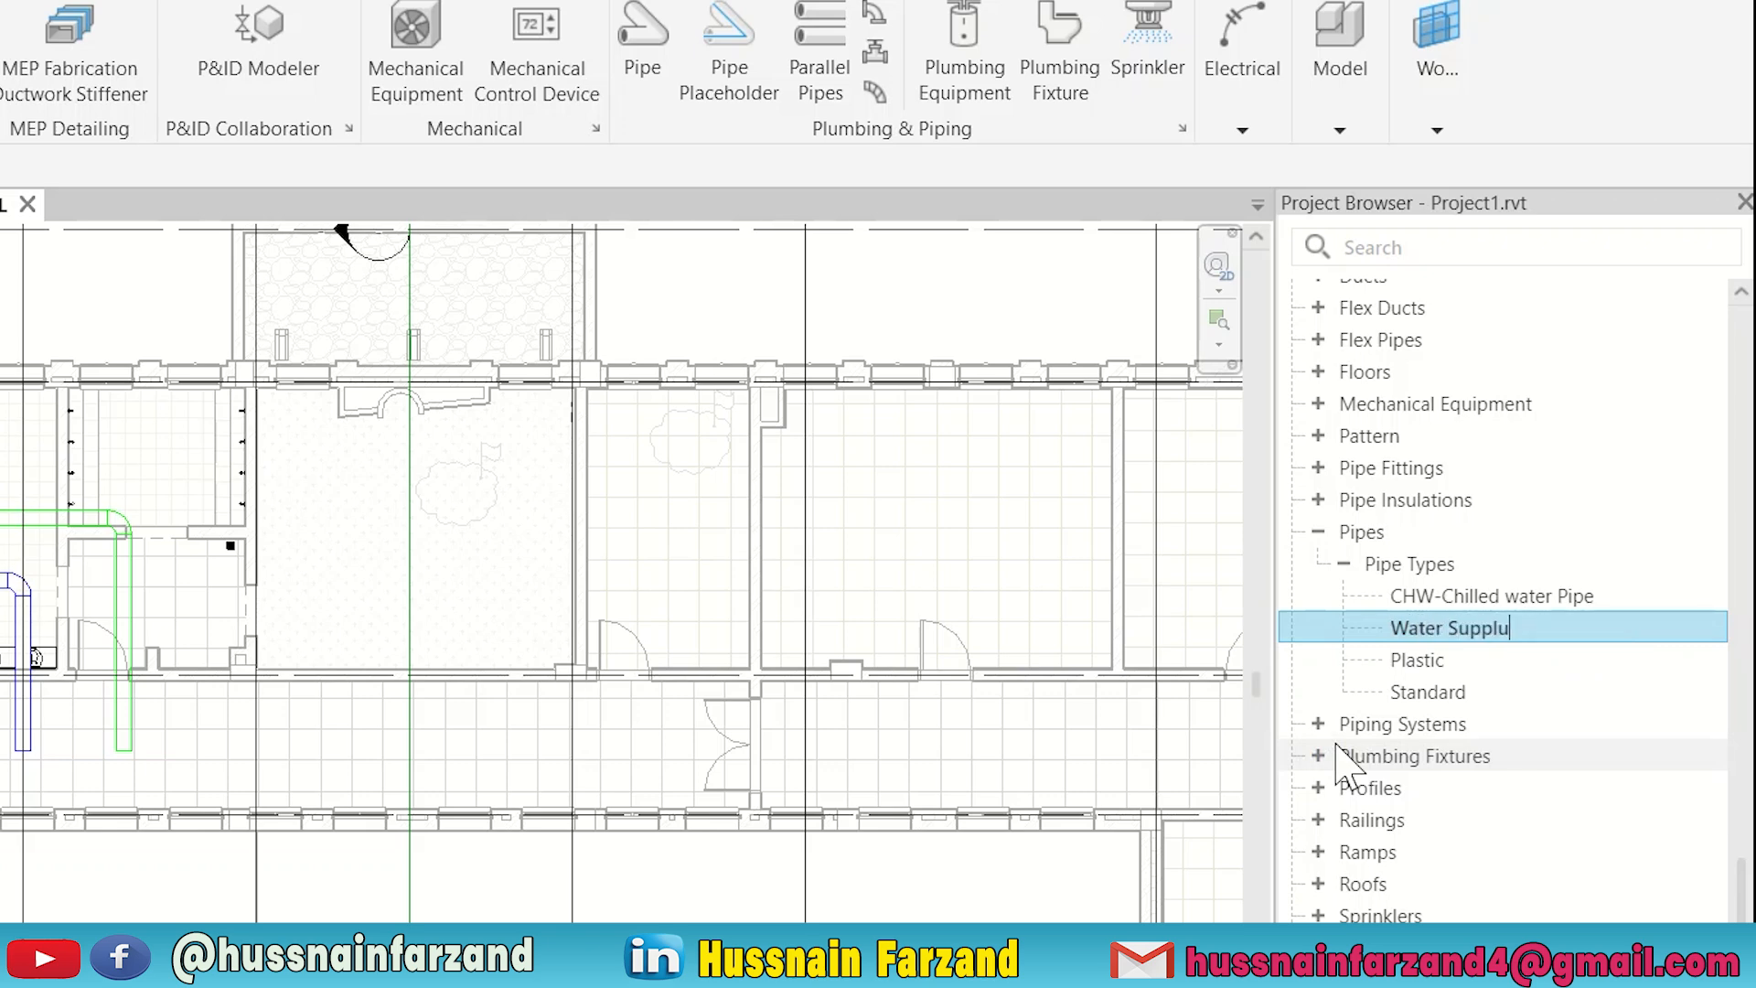